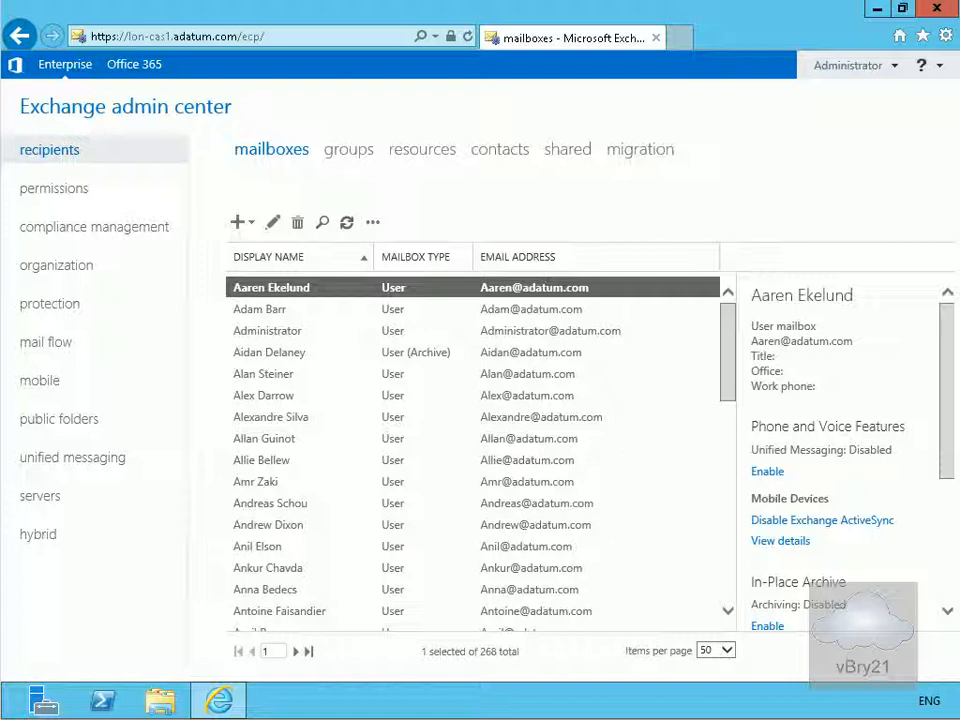
- Switch to the permissions admin roles page to view the 12 role groups
left_click(77, 192)
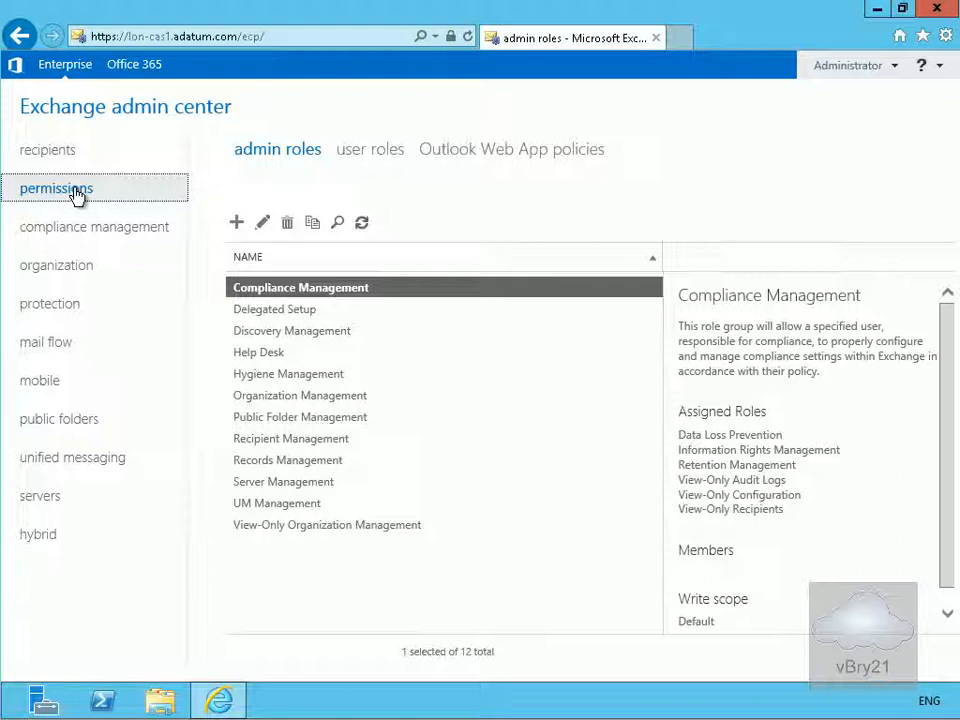
- Create role group MarkrtingAdmins with its write scope limited to OU adatum.com/Marketing
left_click(238, 222)
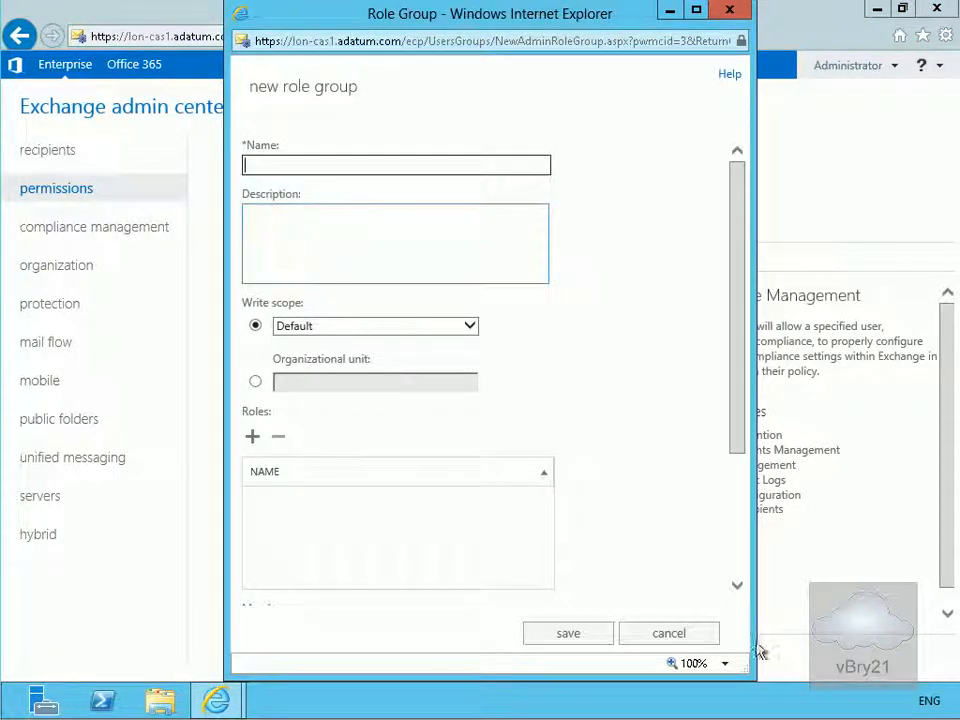
type("MarkrtingAdmins")
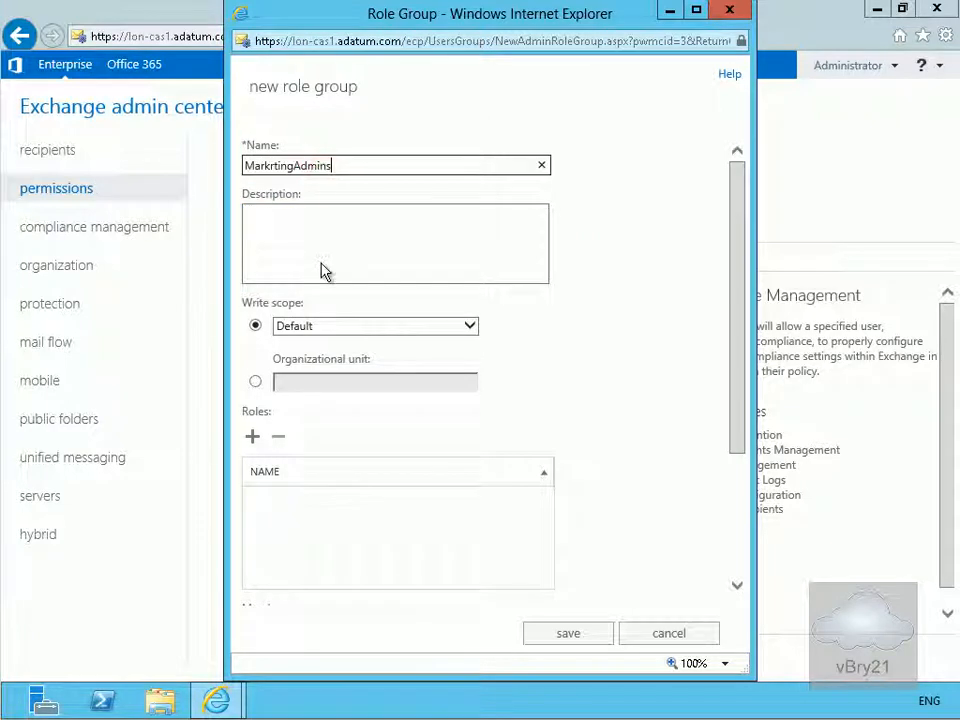
left_click(256, 381)
left_click(318, 383)
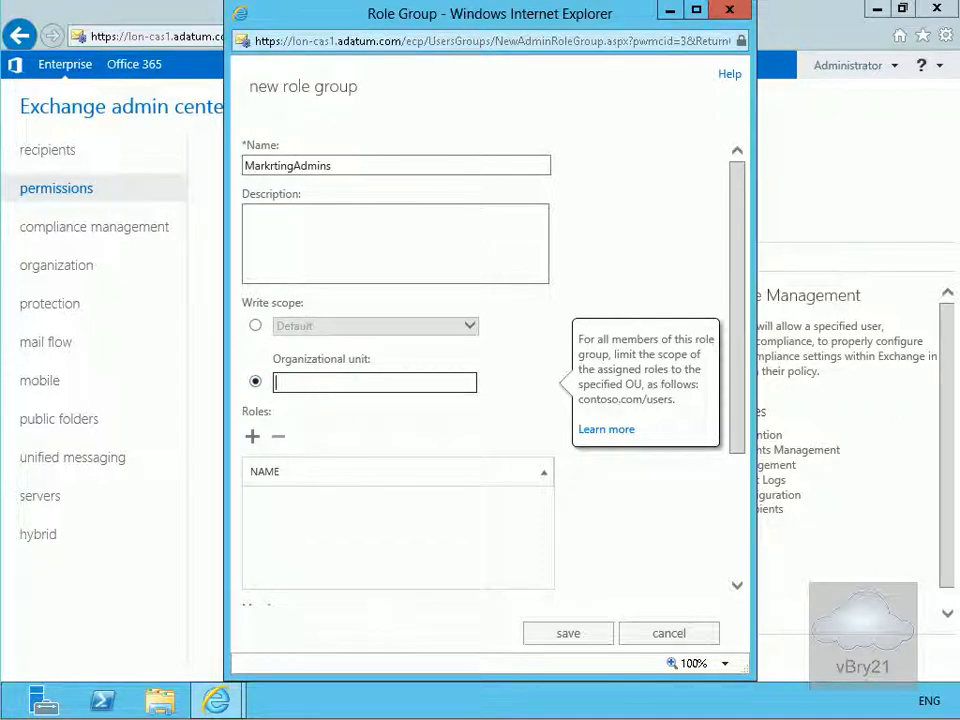
type("adatum.com/Marketing")
left_click(345, 380)
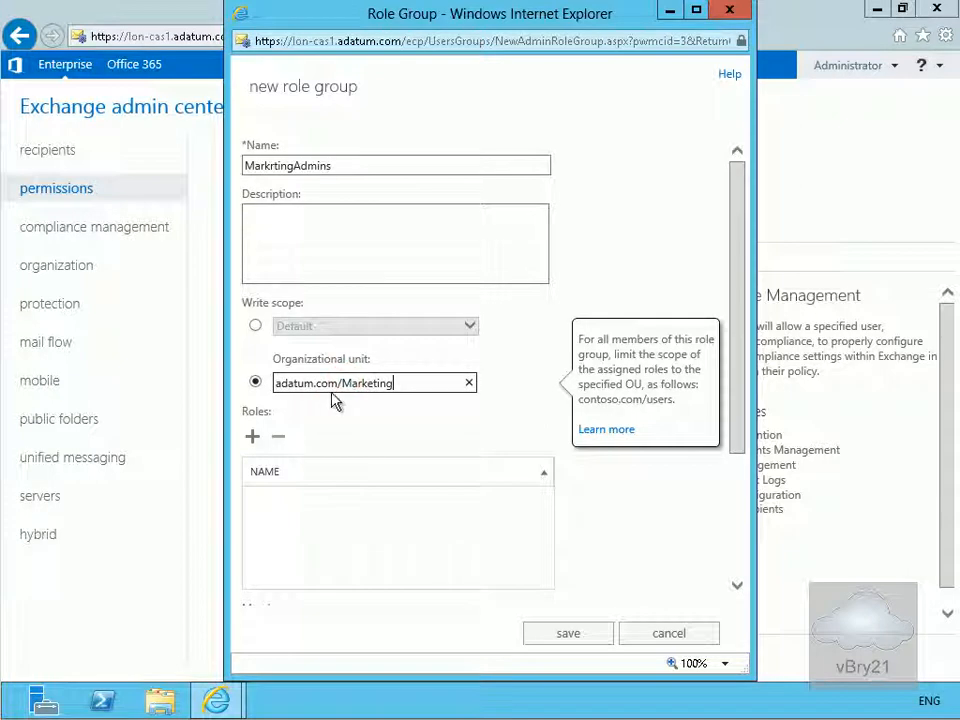
left_click(253, 437)
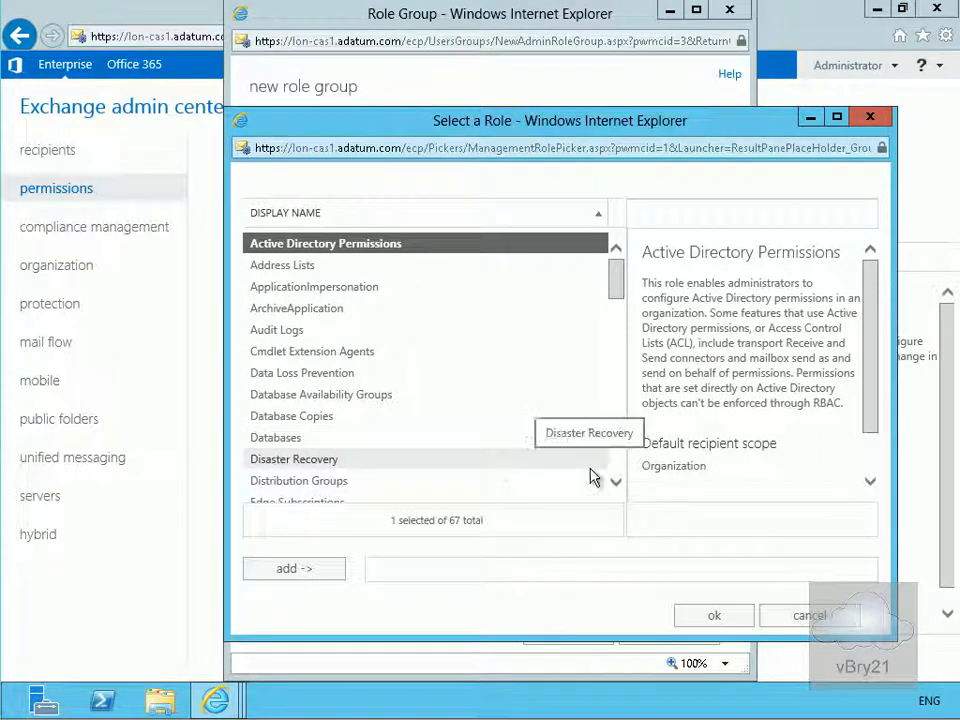
- Assign the Mail Recipients and Mail Recipient Creation roles to the new role group
left_click(617, 460)
left_click(617, 455)
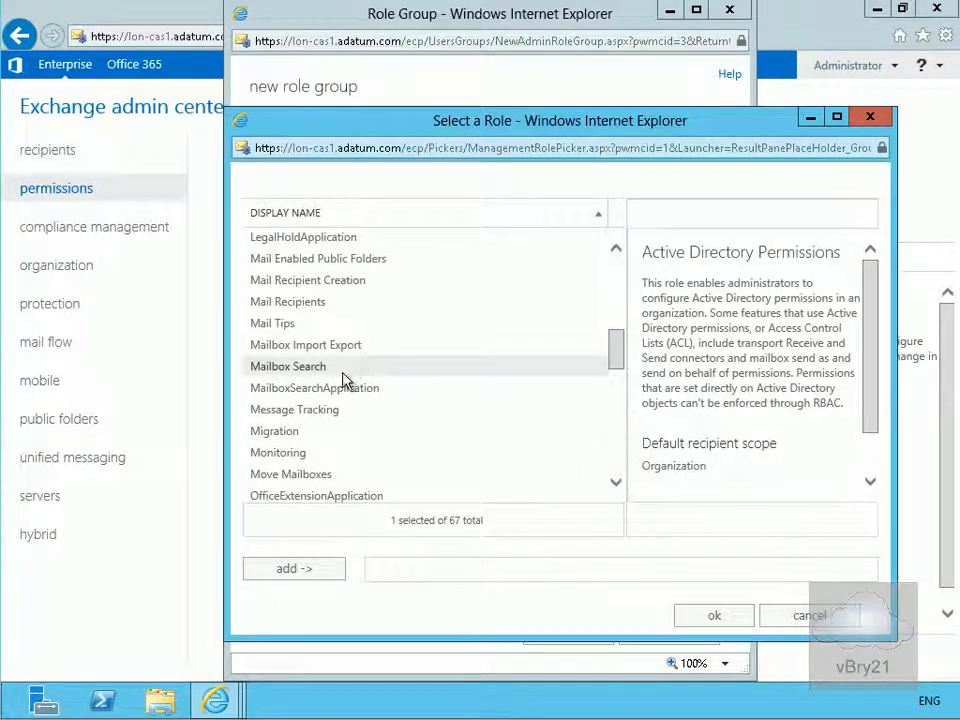
left_click(297, 302)
left_click(328, 569)
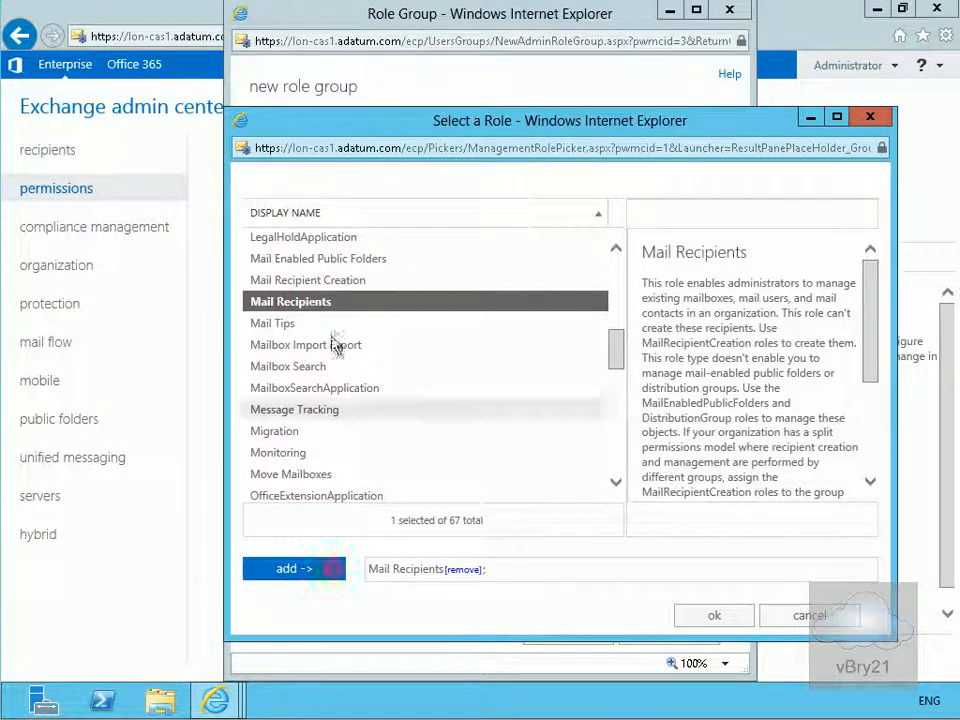
left_click(328, 280)
left_click(311, 569)
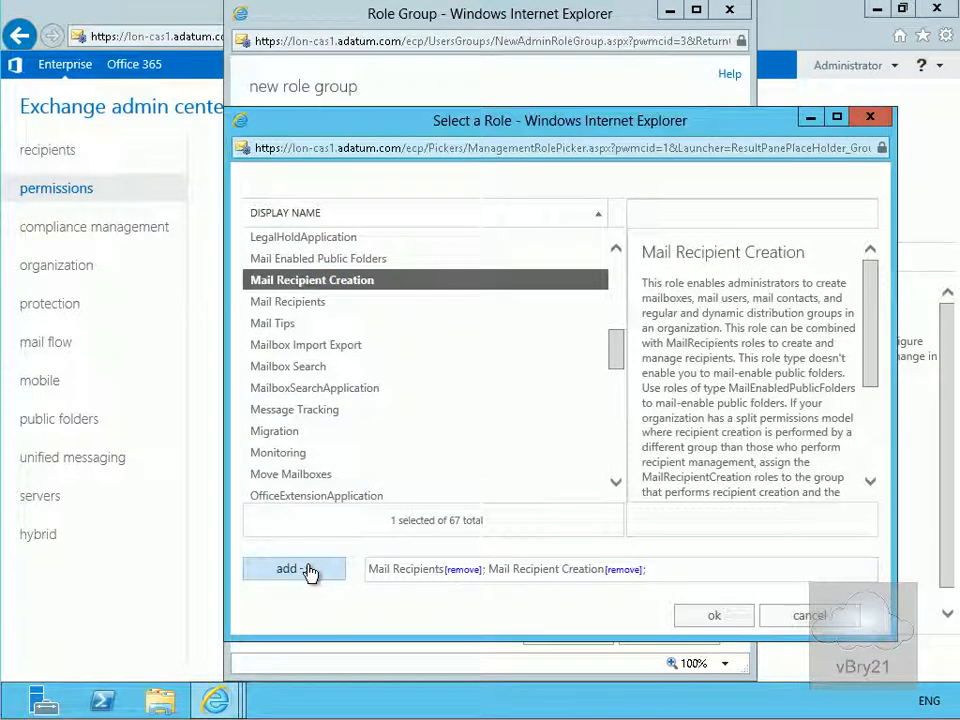
left_click(702, 617)
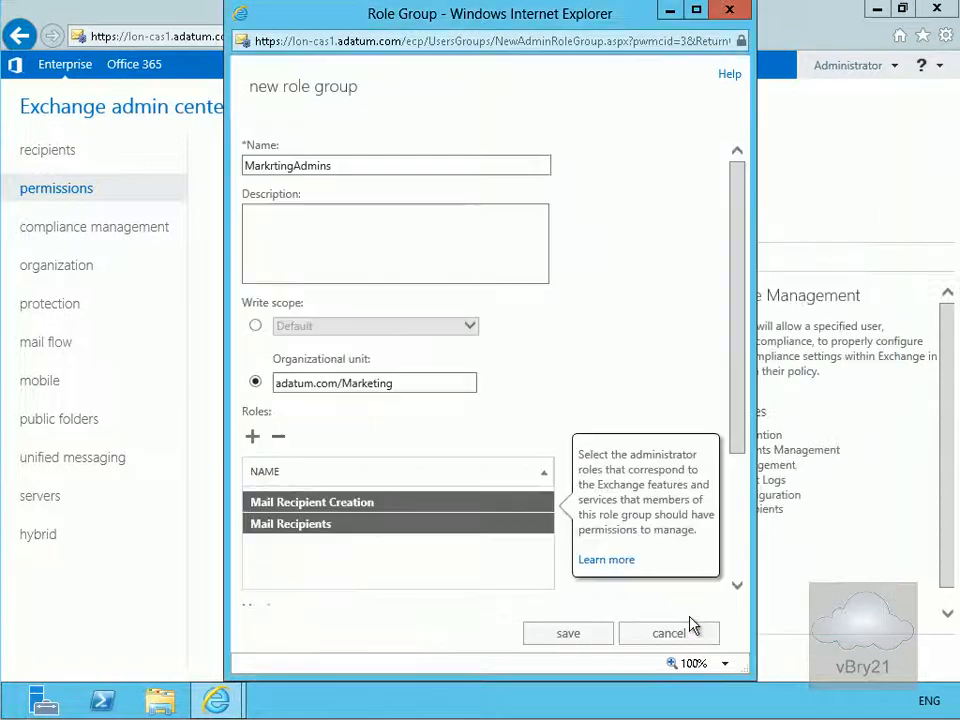
left_click(738, 586)
left_click(738, 586)
left_click(738, 586)
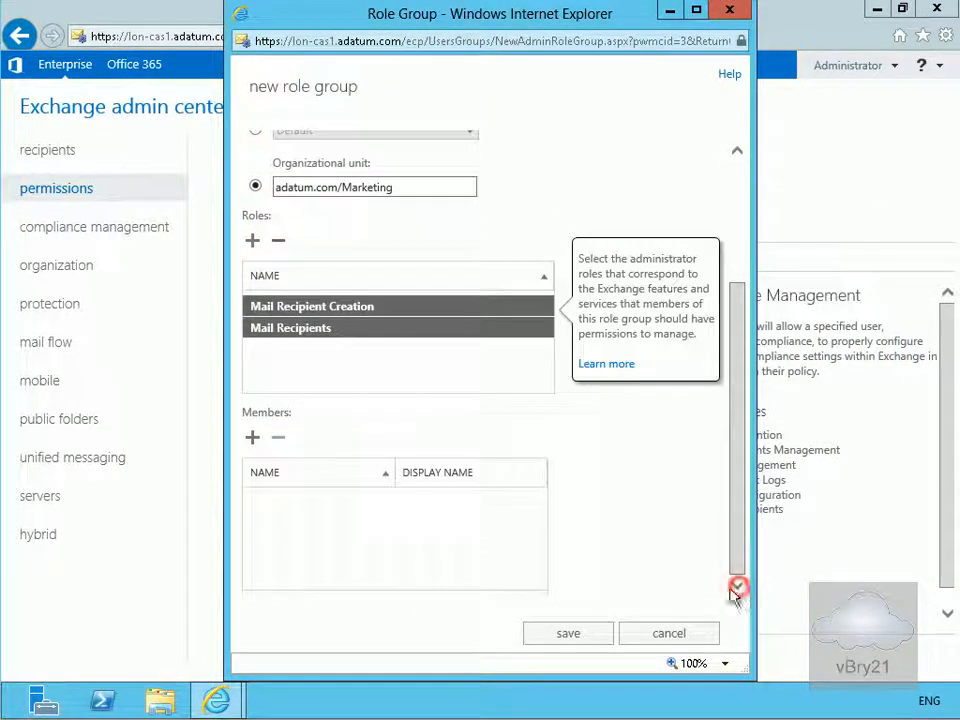
- Add the IT organizational unit user as the role group's member
left_click(252, 444)
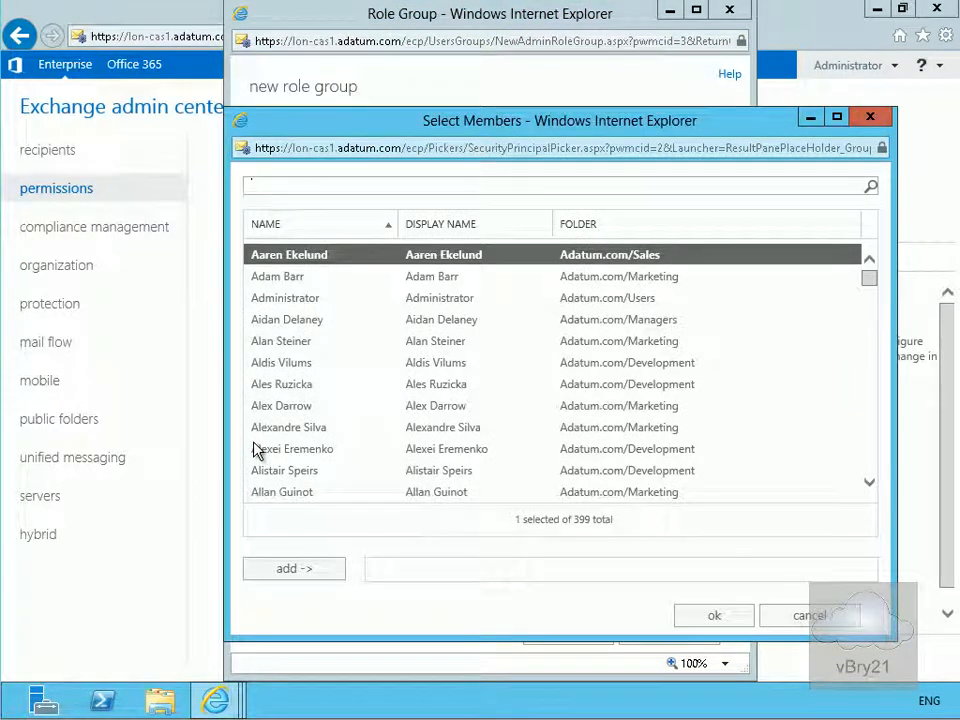
left_click(867, 457)
left_click(867, 458)
left_click(867, 459)
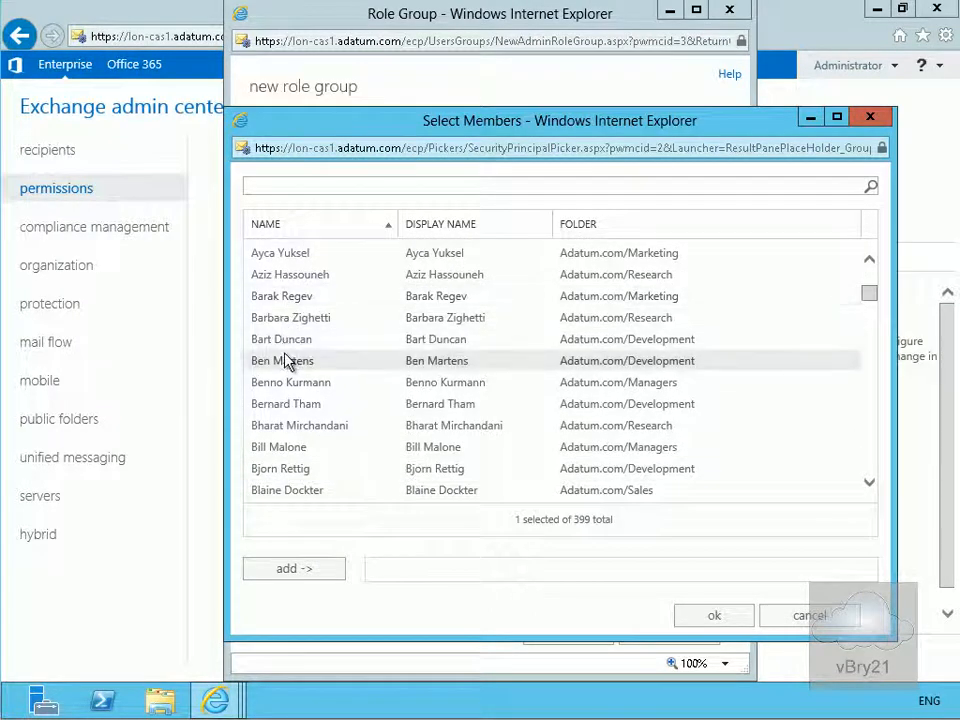
left_click(869, 446)
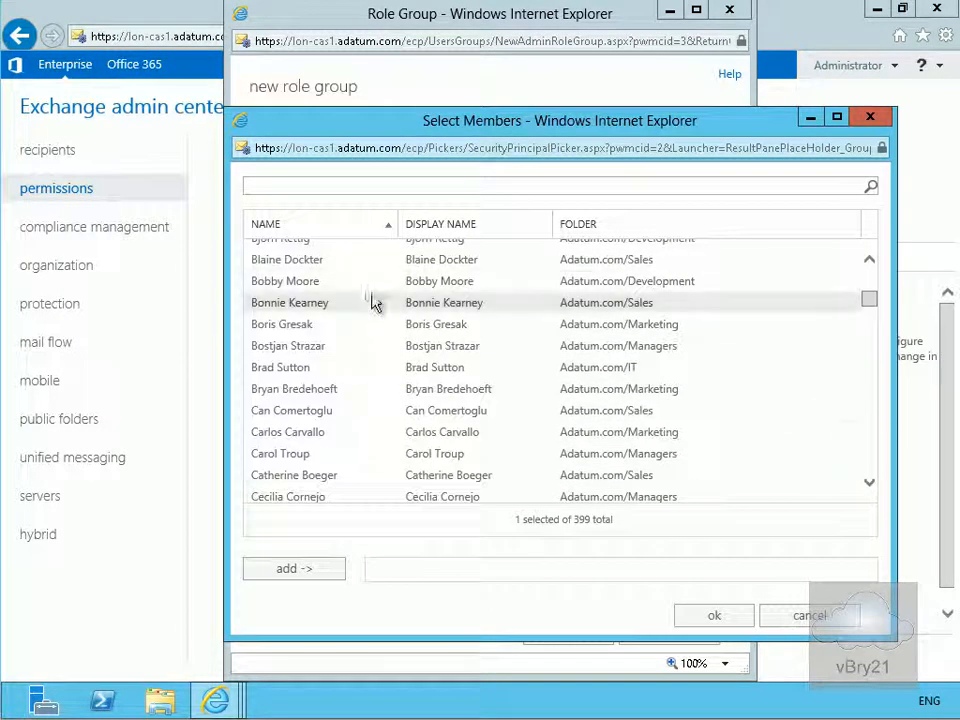
left_click(313, 367)
left_click(292, 568)
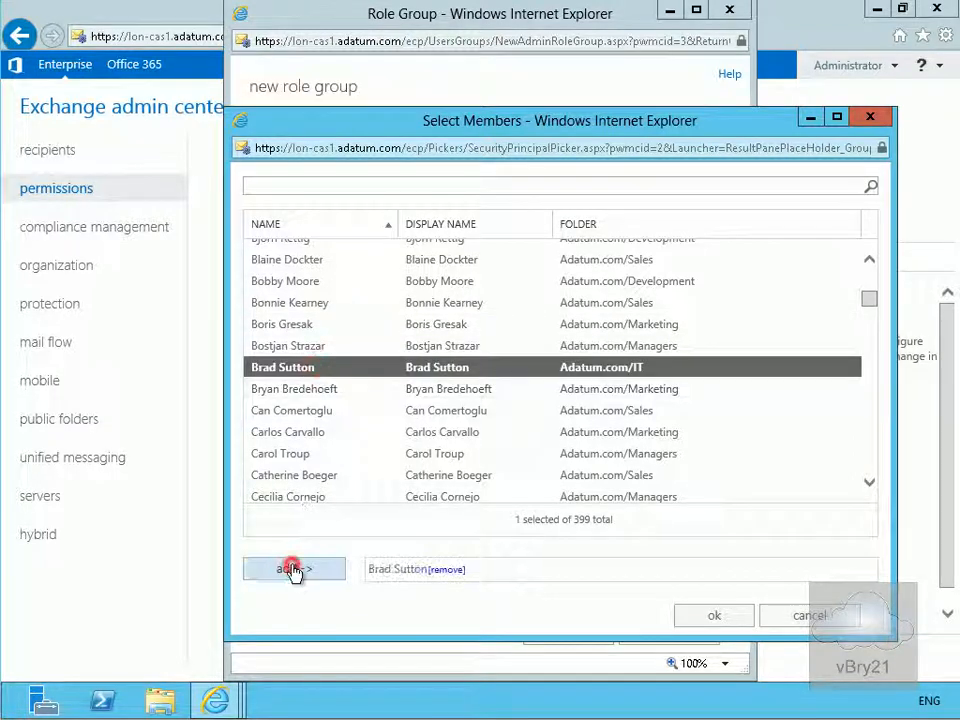
left_click(738, 619)
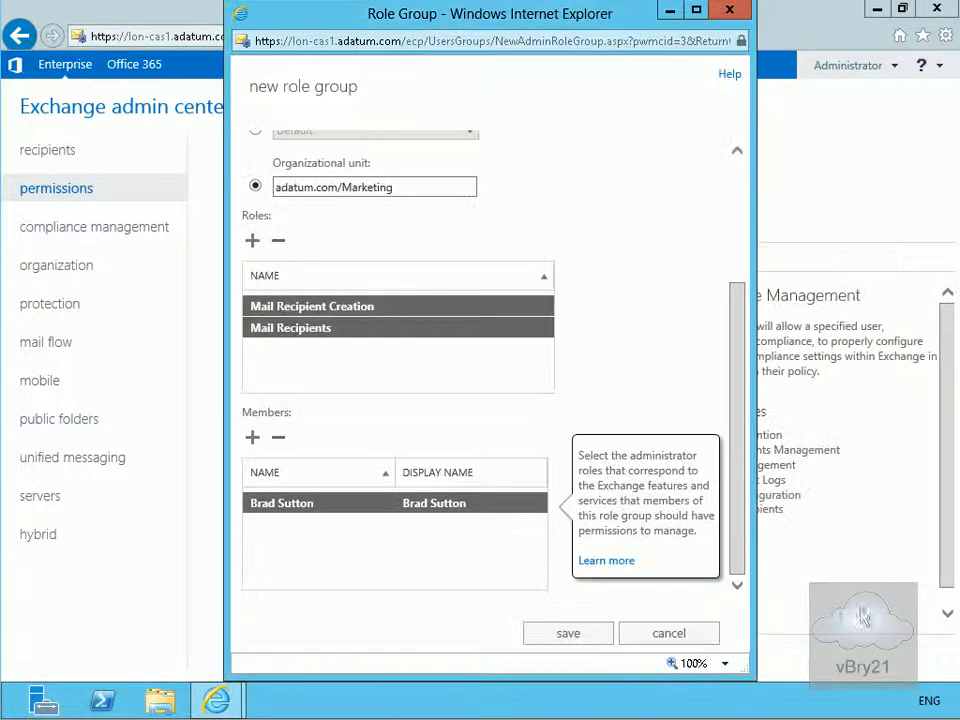
- Save the role group, then confirm in ADUC that MarketingAdmins contains the IT user
left_click(568, 635)
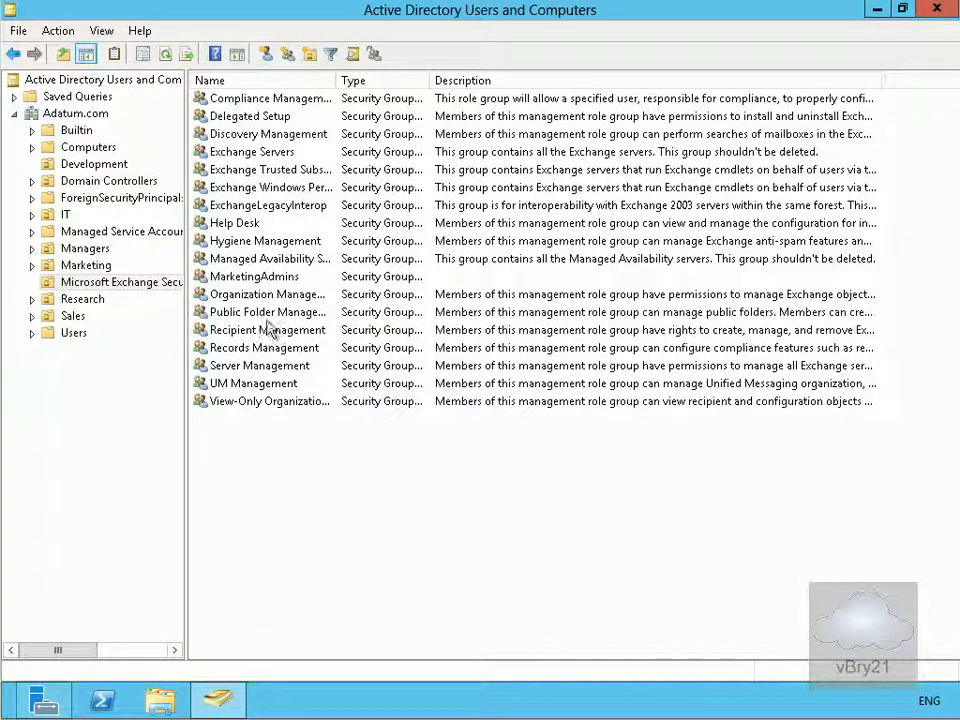
double_click(250, 283)
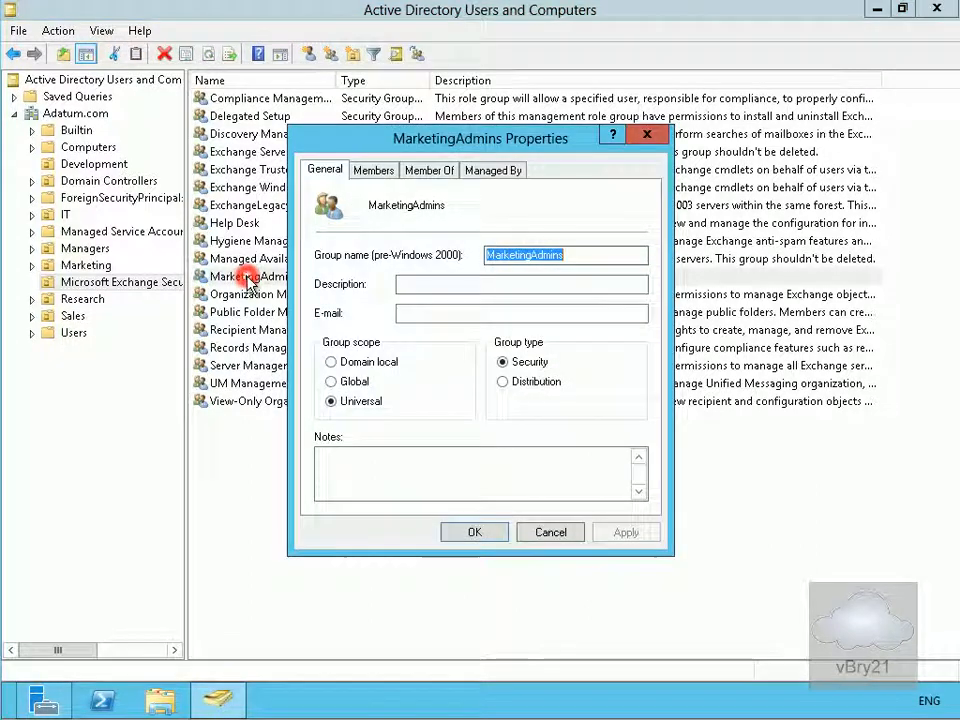
left_click(378, 172)
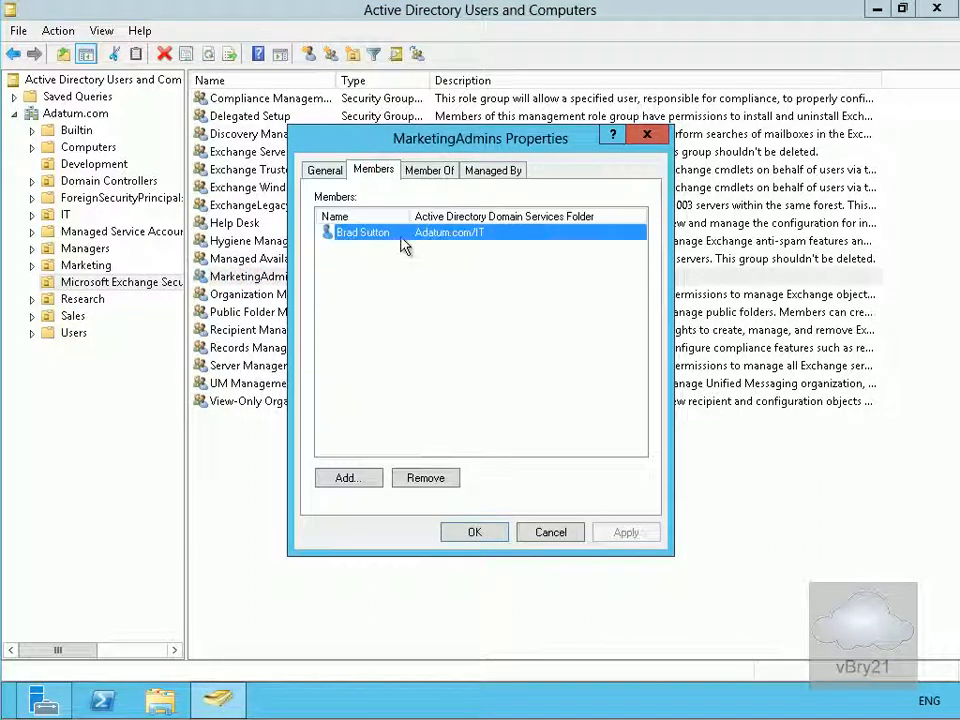
left_click(478, 532)
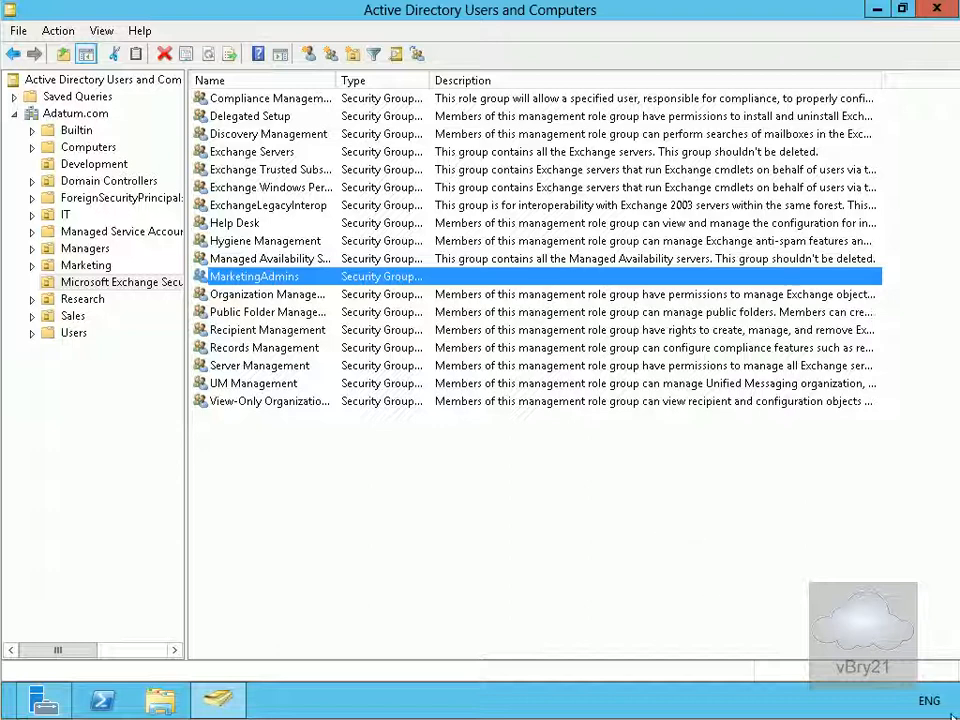
mouse_move(955, 712)
left_click(910, 382)
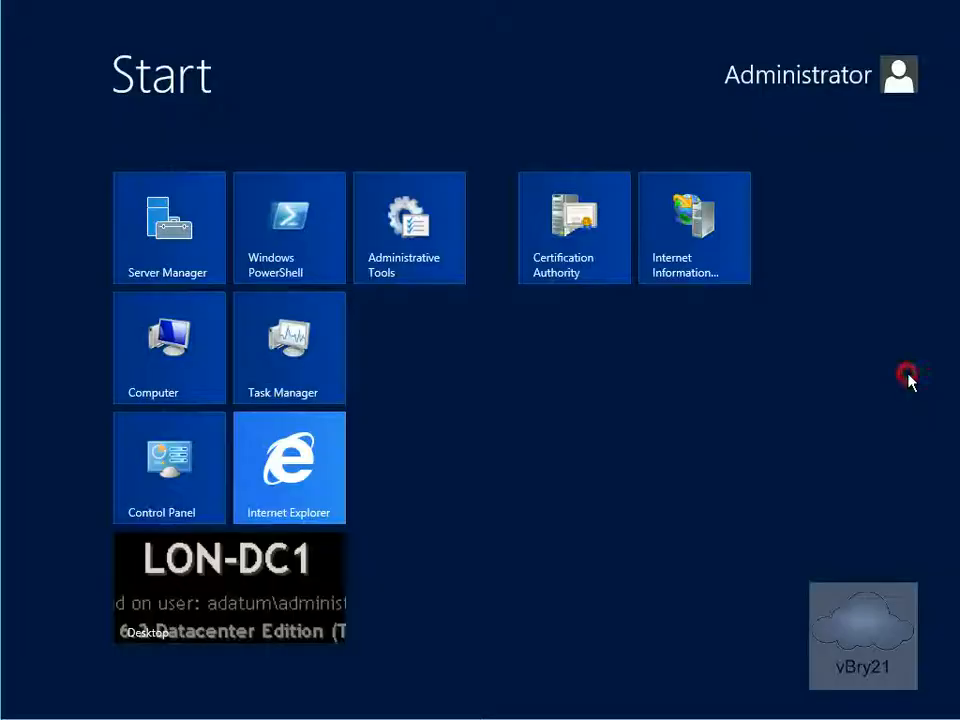
left_click(311, 474)
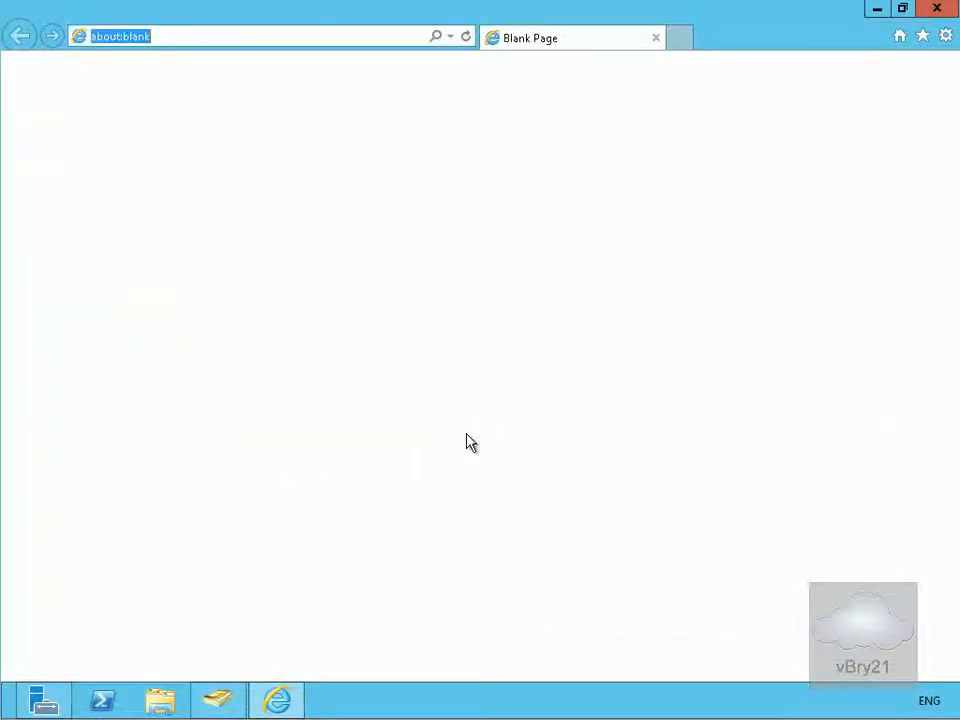
left_click(150, 37)
type("https://lon-cas1.adatum.com/ecp")
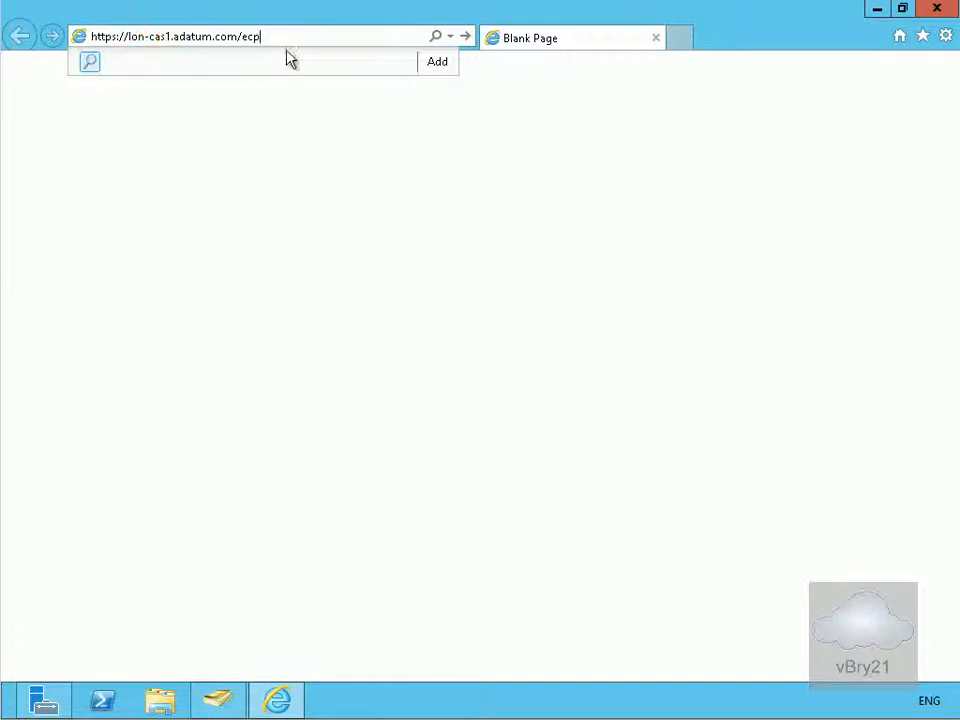
left_click(287, 35)
key("Return")
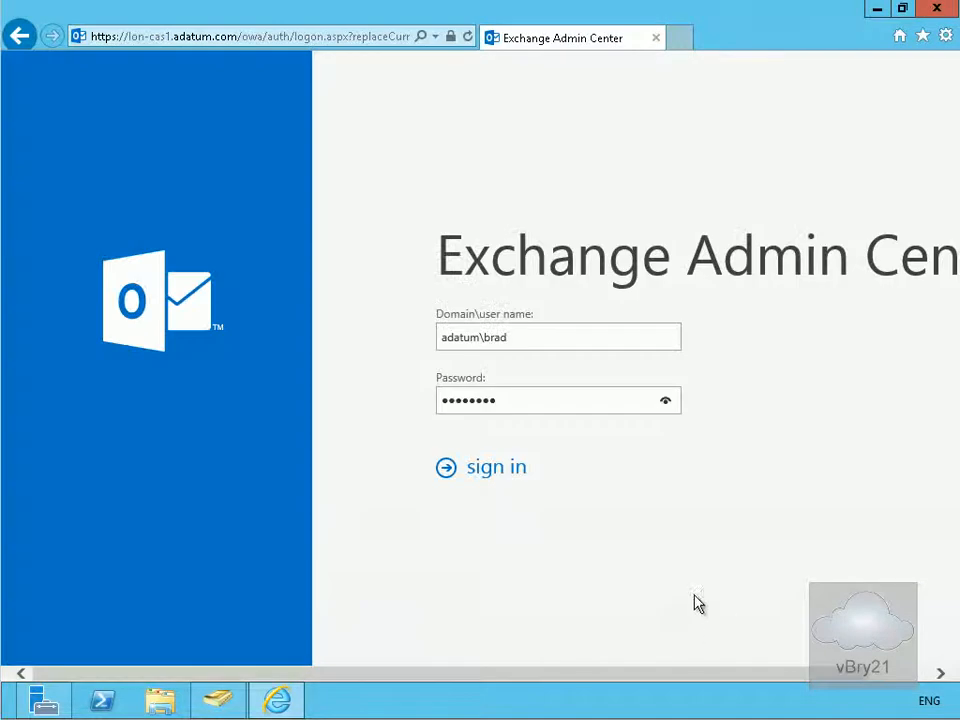
left_click(507, 470)
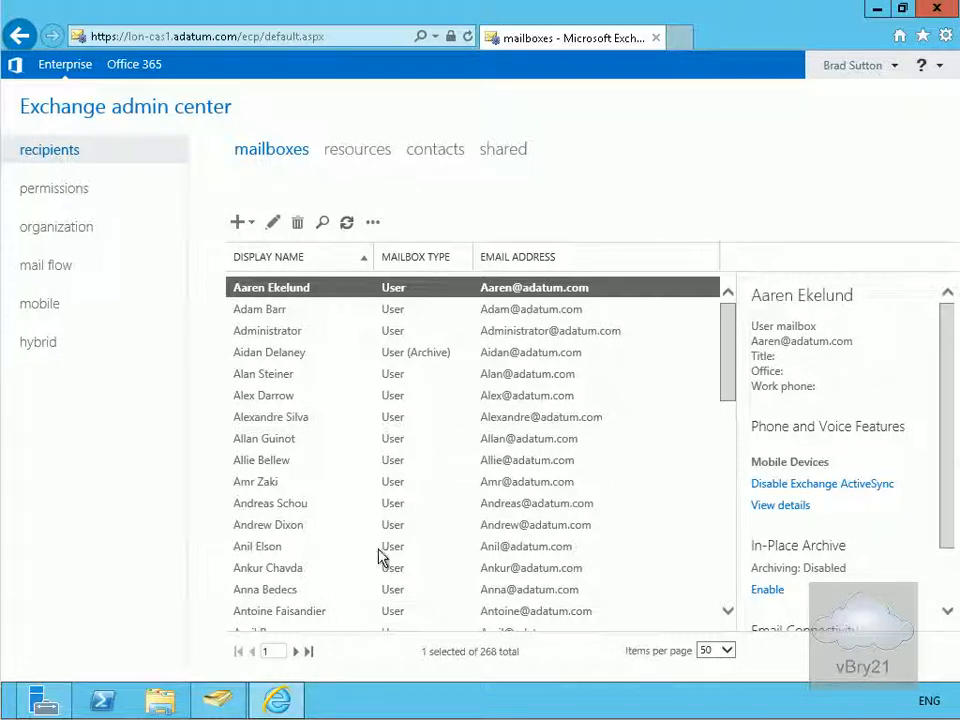
double_click(272, 556)
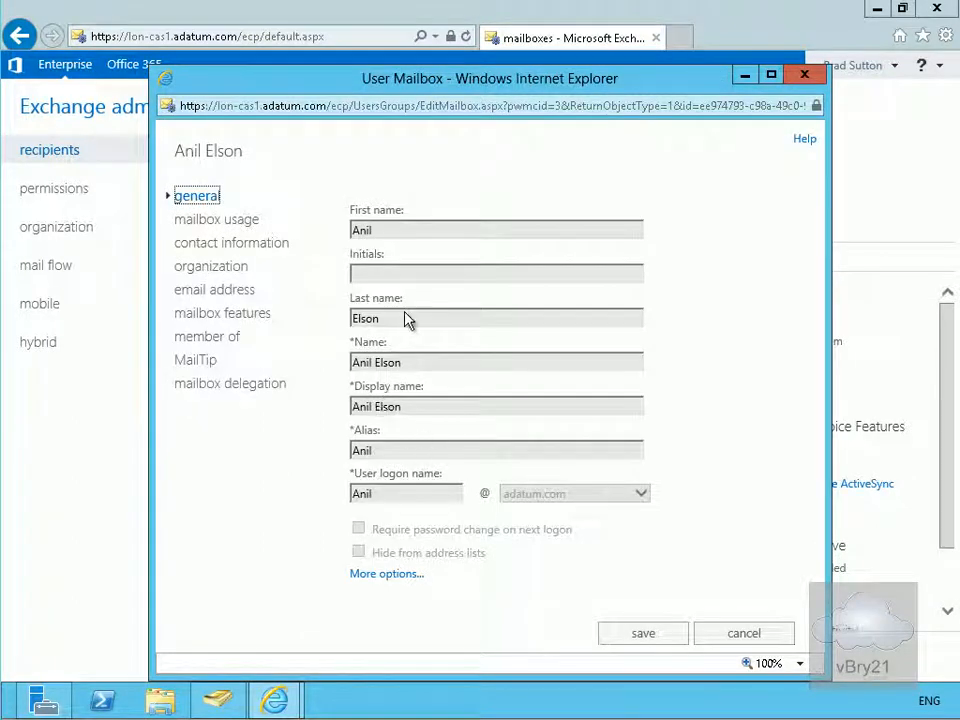
left_click_drag(381, 229, 336, 228)
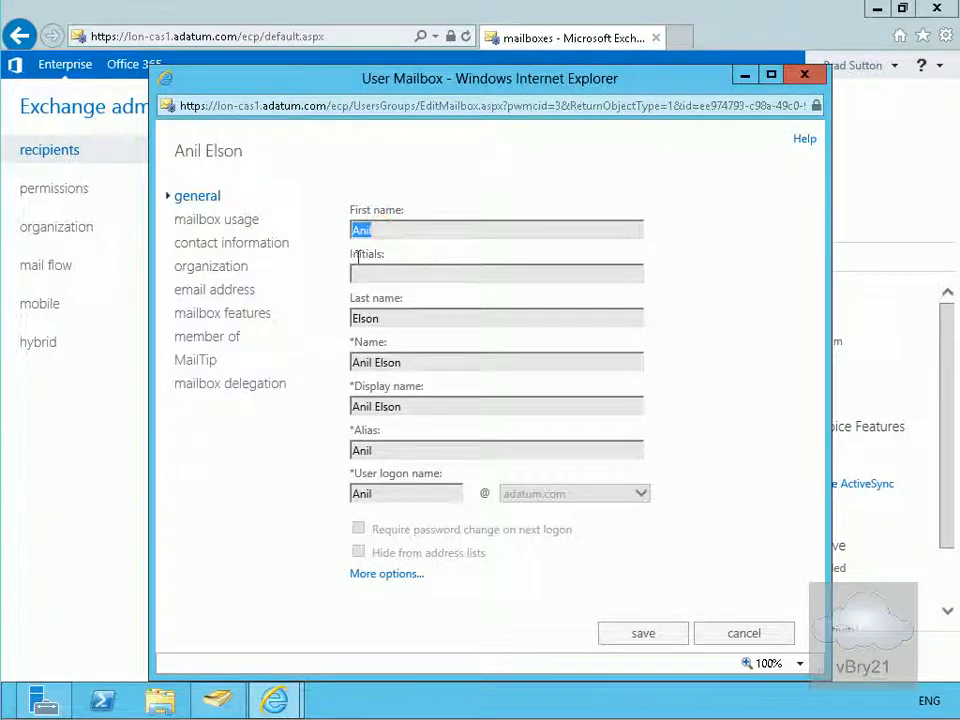
double_click(390, 318)
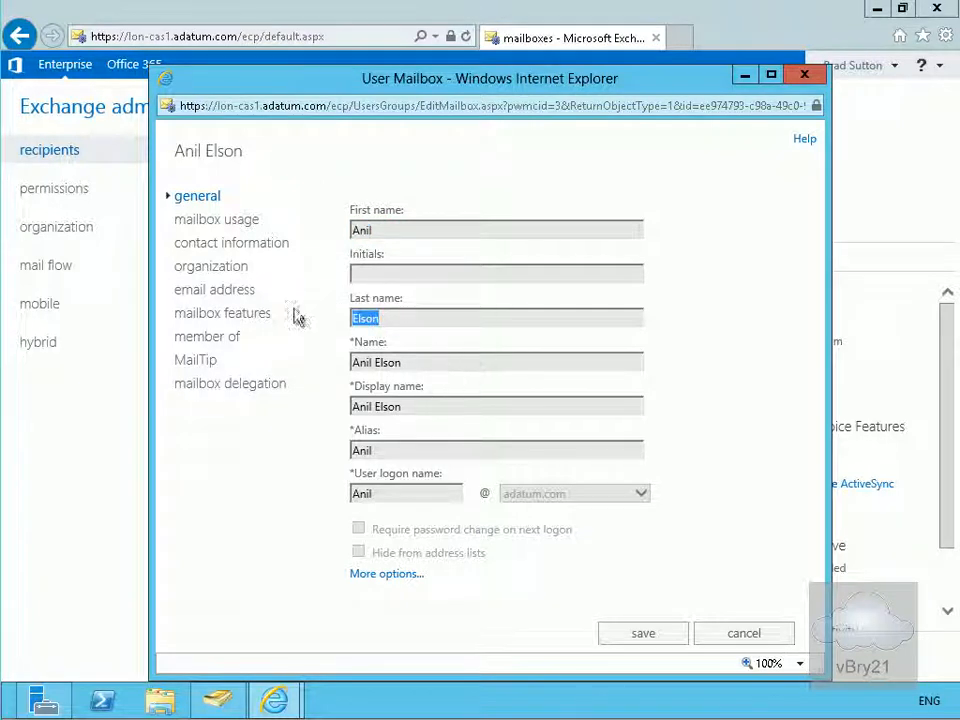
left_click(236, 219)
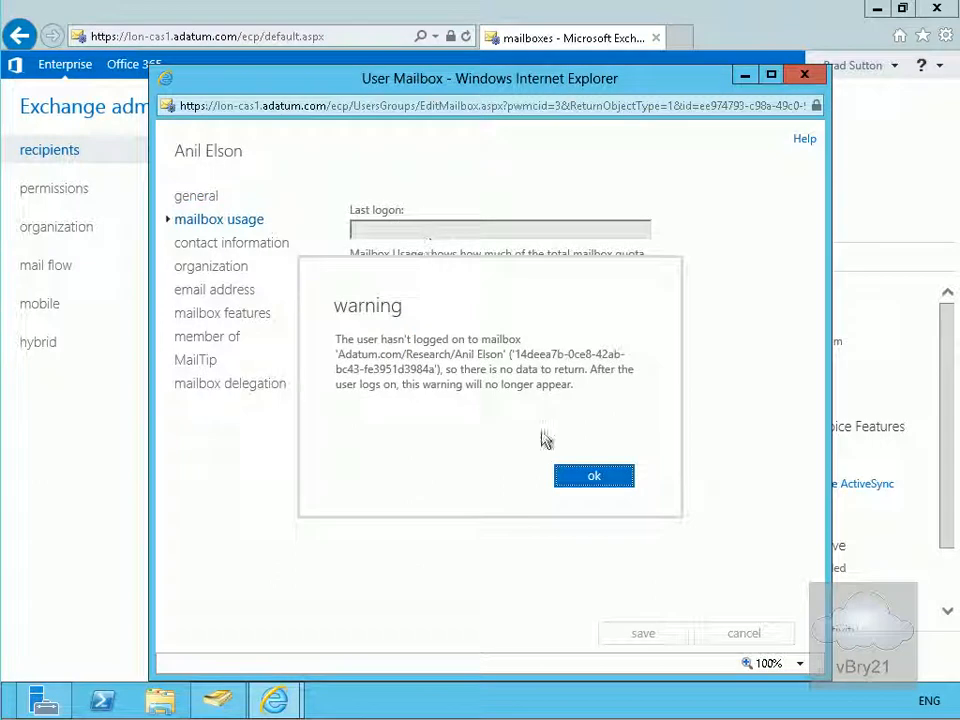
left_click(588, 480)
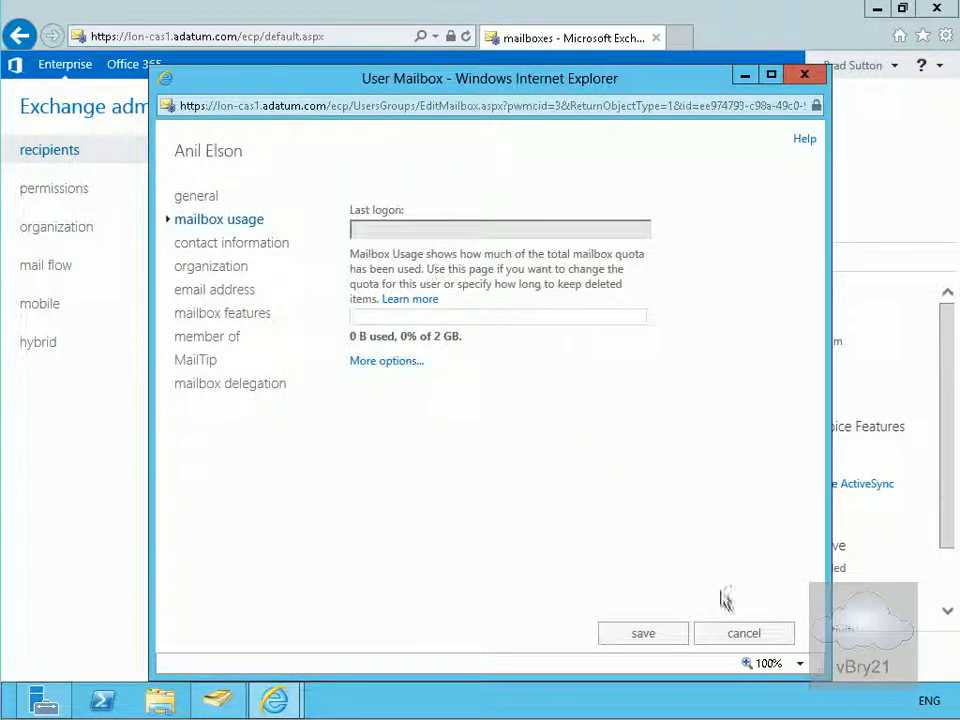
left_click(746, 633)
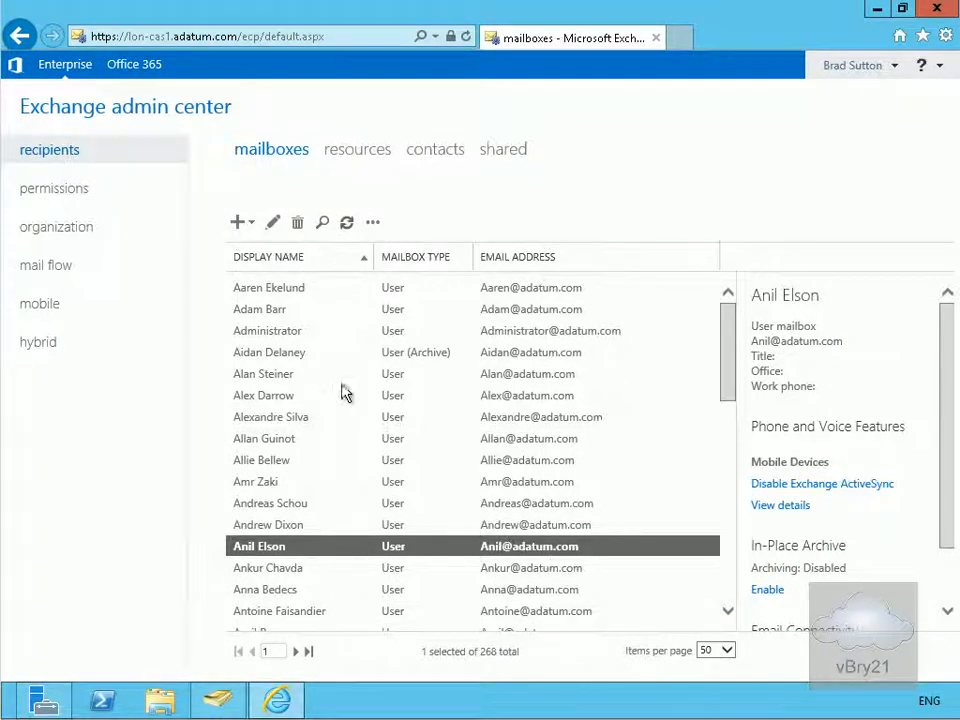
- Set an existing Marketing user's mailbox Title to Manager and save it
double_click(285, 377)
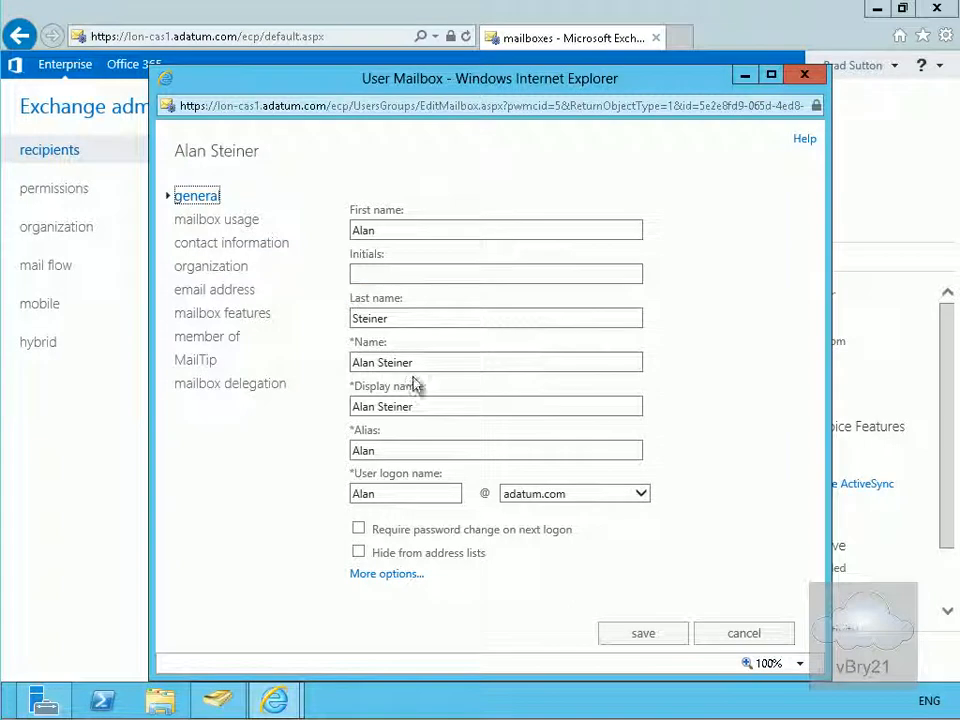
left_click(214, 268)
left_click(388, 231)
type("Manager")
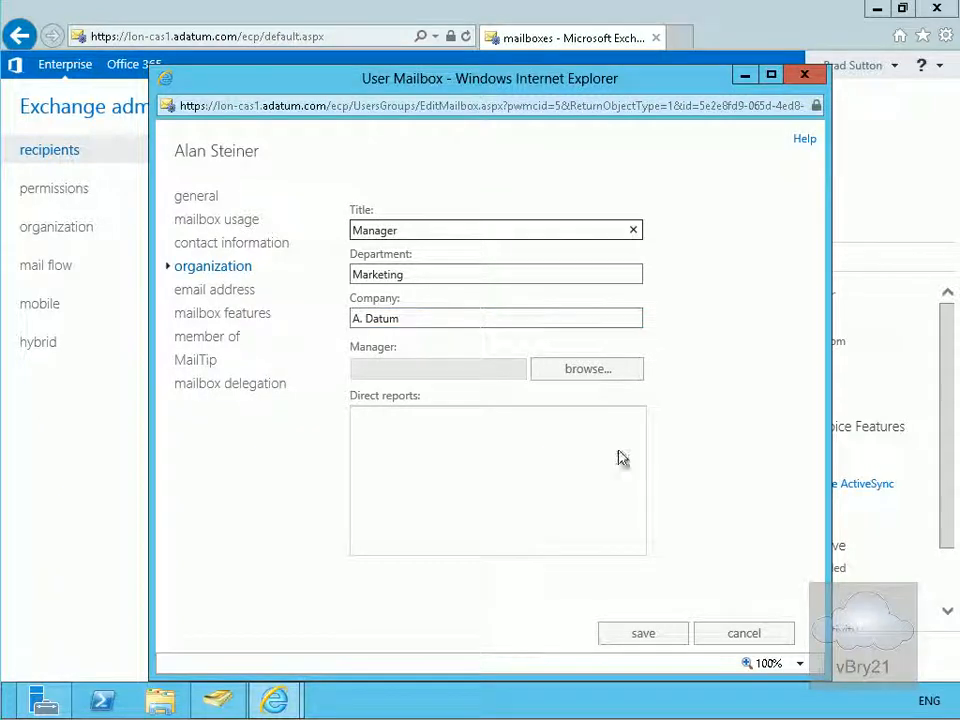
left_click(666, 634)
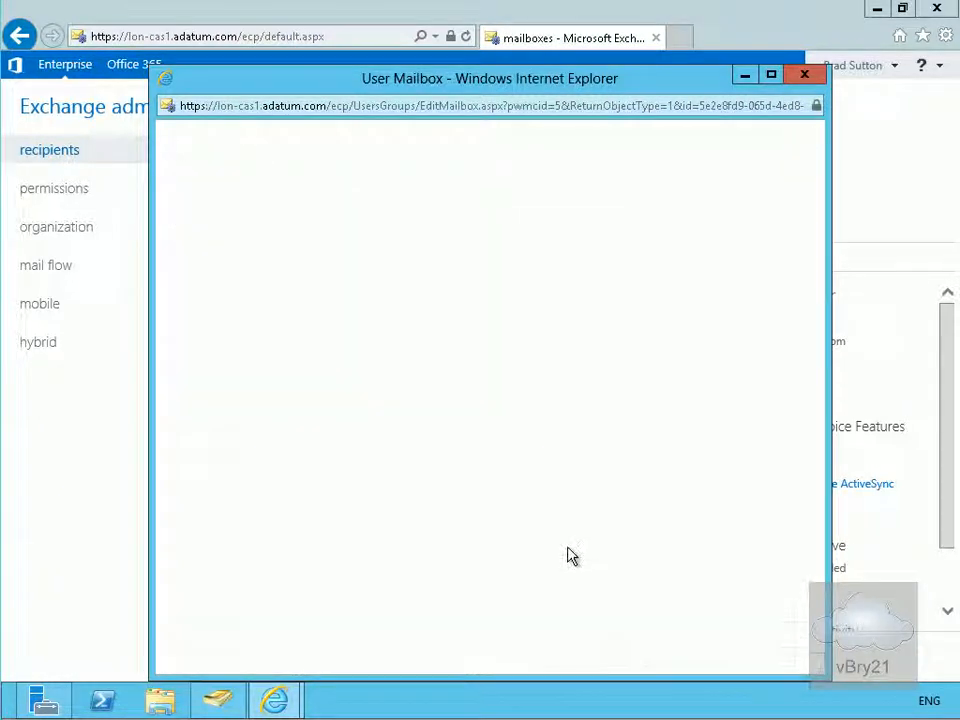
left_click(239, 222)
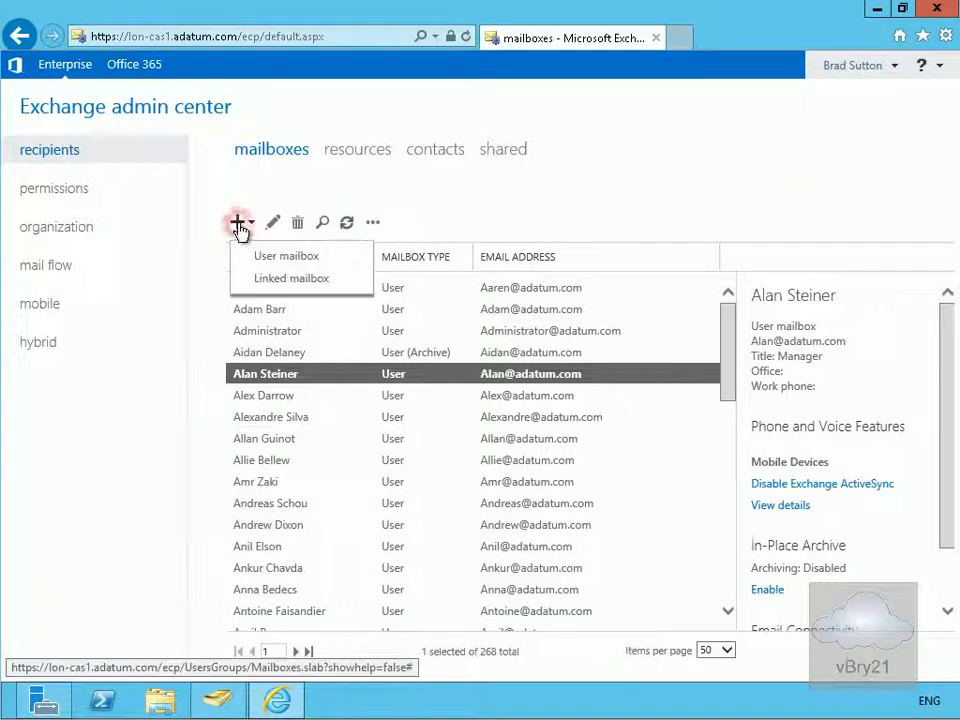
- Begin a new user mailbox with alias Bryan, stored in the IT organizational unit
left_click(260, 256)
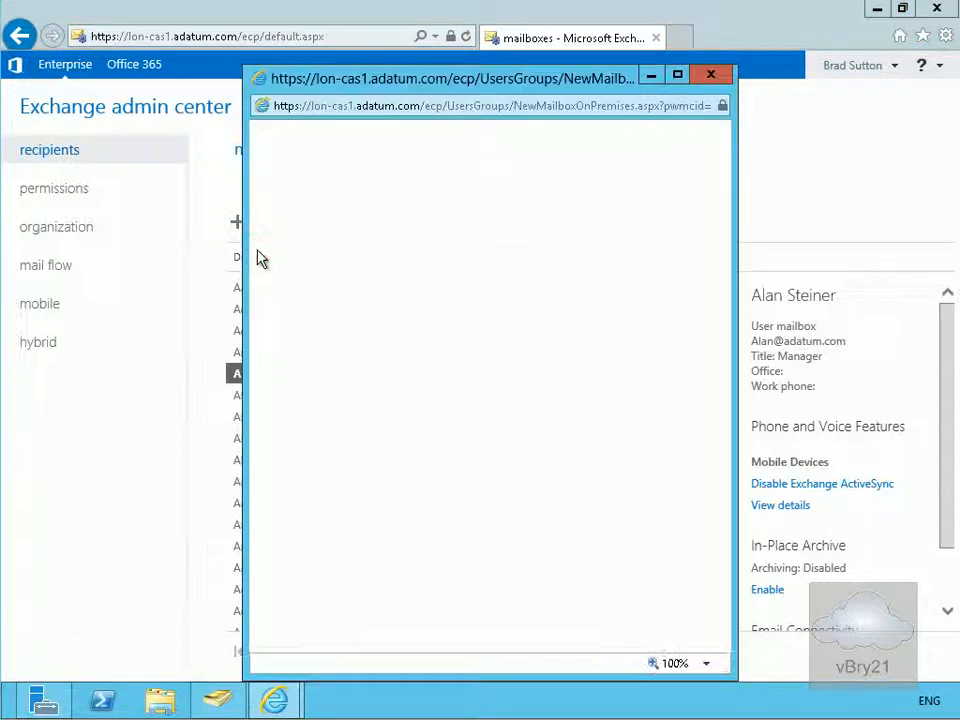
type("Bryan")
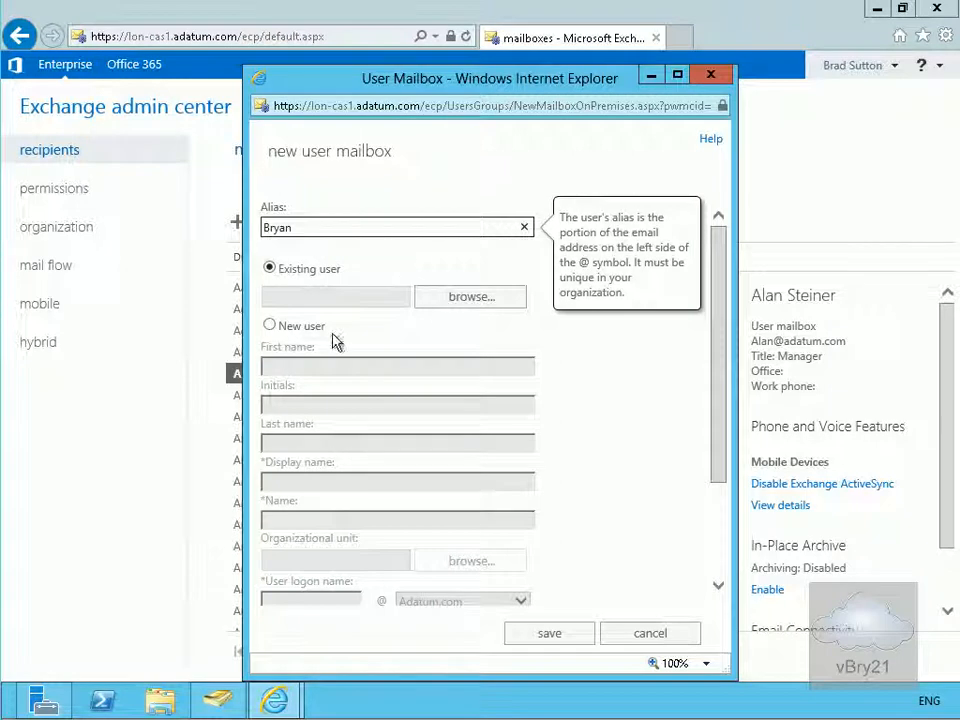
left_click(312, 327)
left_click(332, 365)
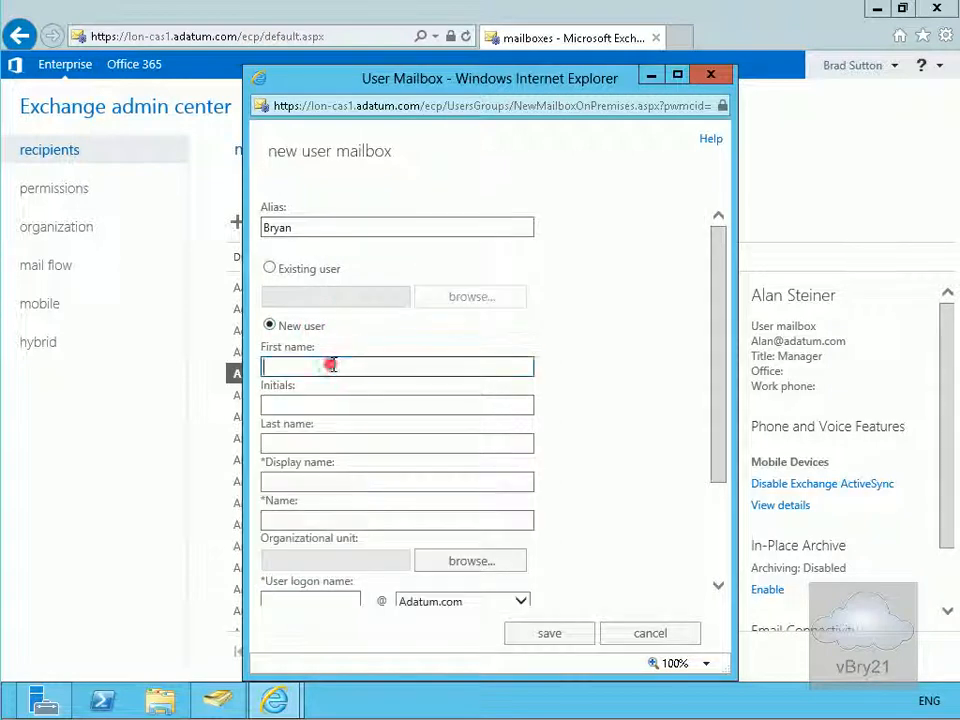
type("Bryan")
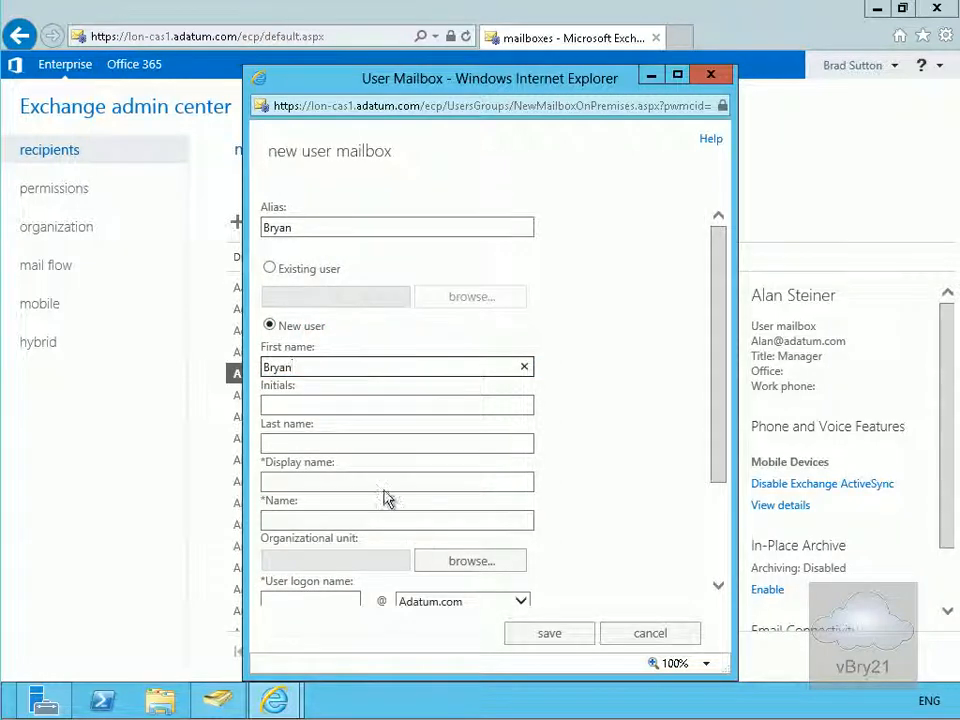
left_click(441, 562)
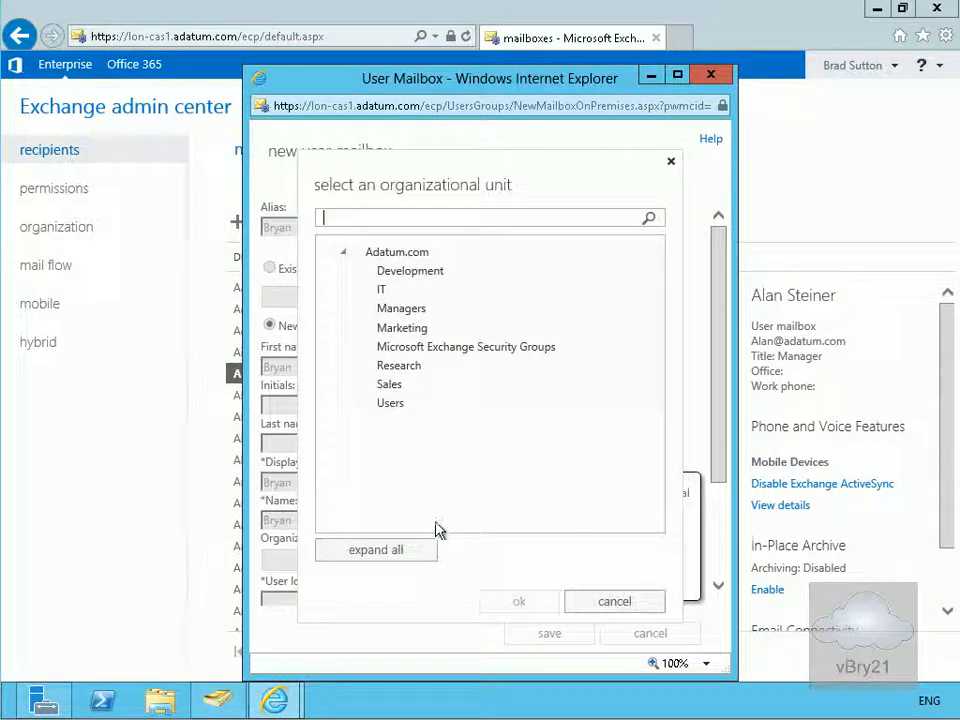
left_click(388, 291)
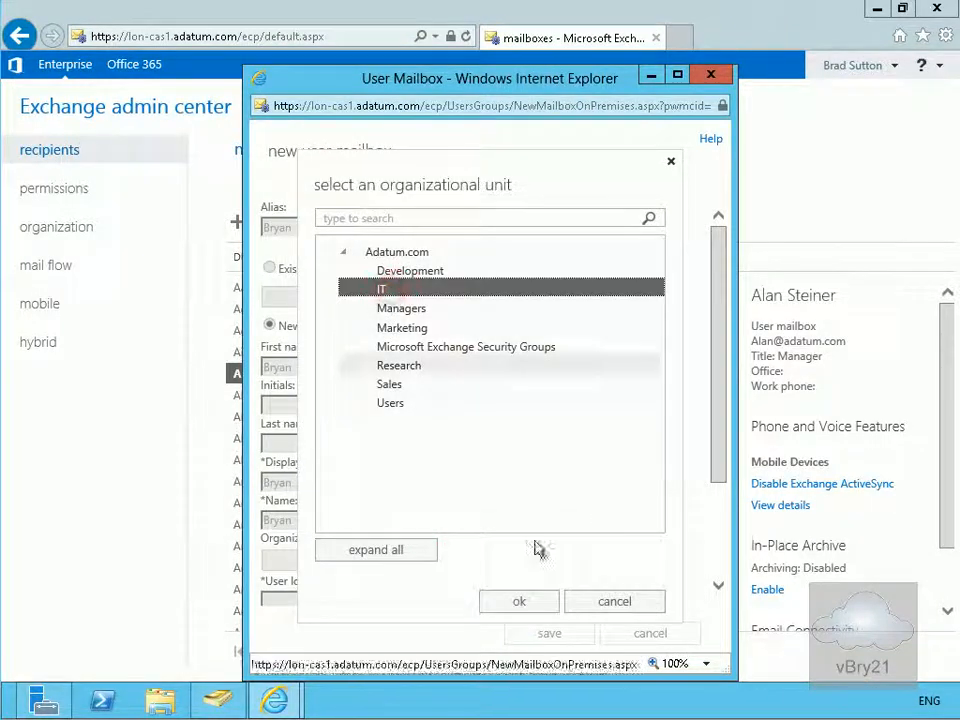
left_click(522, 601)
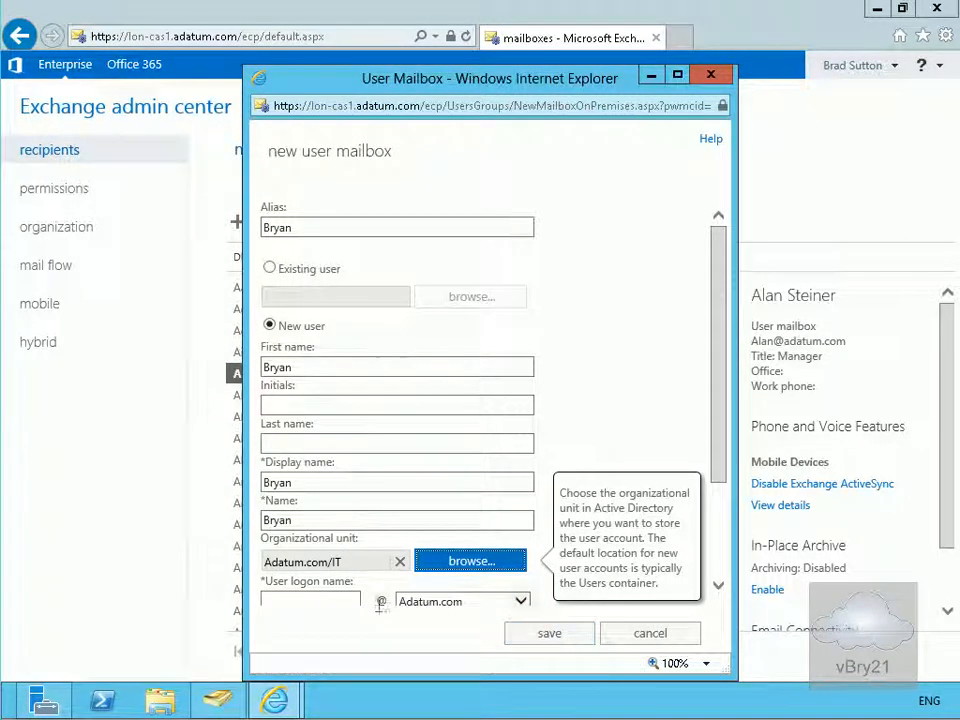
- Fill in the logon name and the account password for the IT mailbox
left_click(341, 599)
type("Bryan")
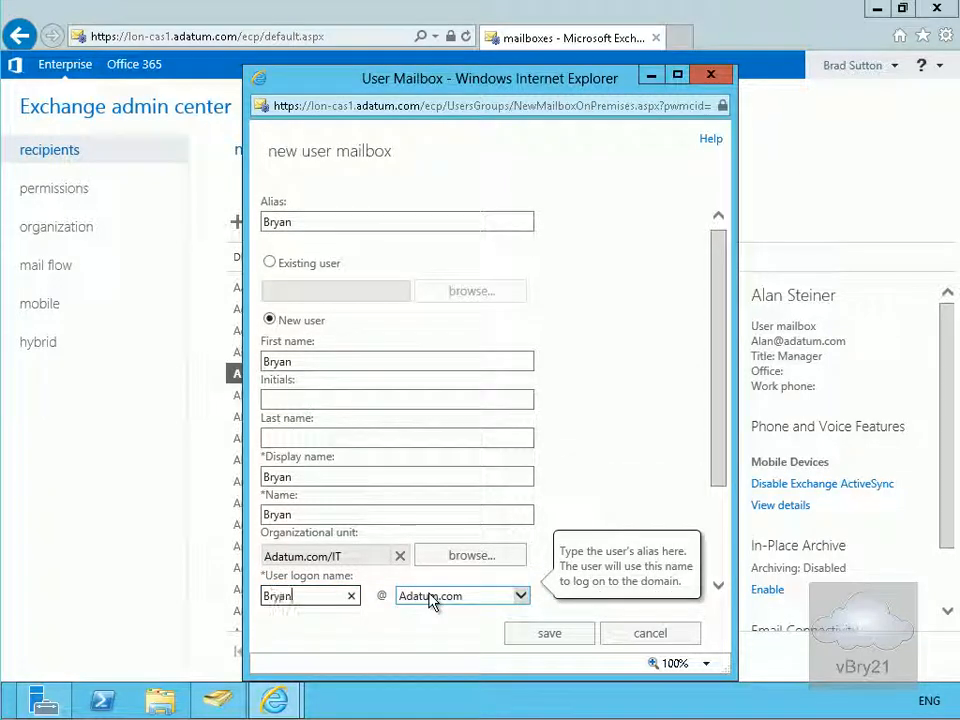
left_click_drag(712, 452, 718, 558)
left_click(410, 524)
left_click(398, 491)
type("P")
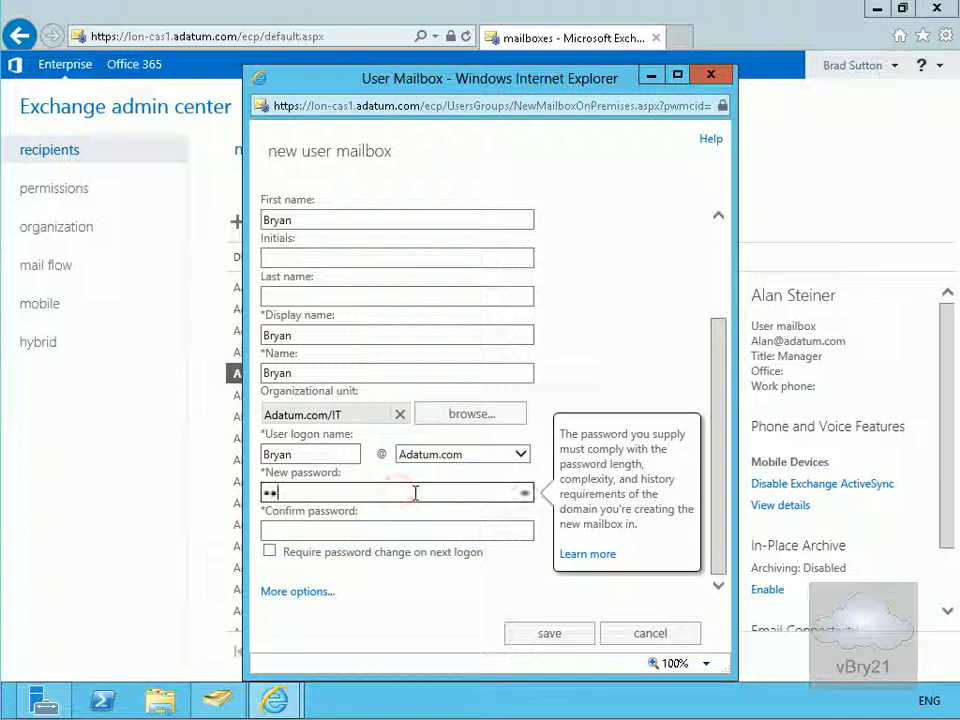
type("a$$w0rd")
key("Tab")
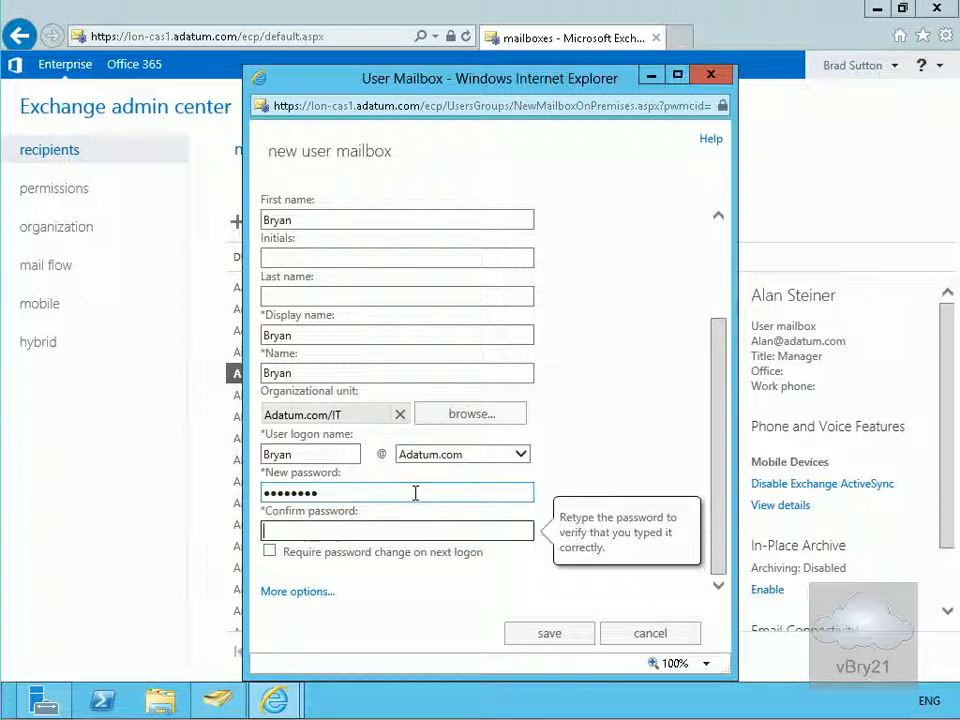
type("Pa$$w0rd")
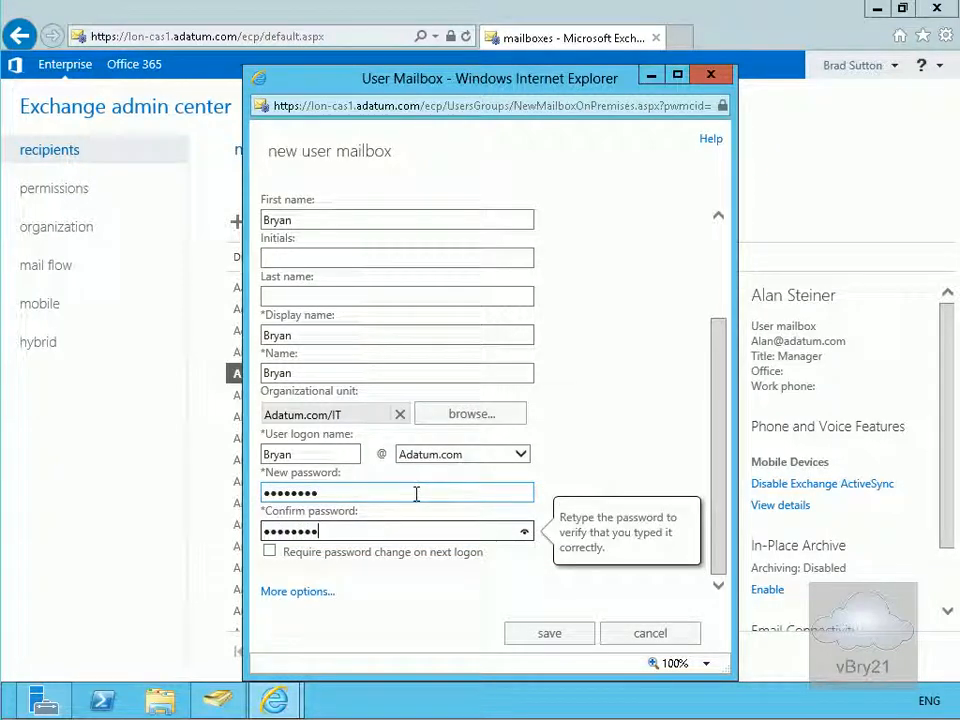
- Try saving the IT mailbox, dismiss the write-scope error, and cancel the form
left_click(537, 633)
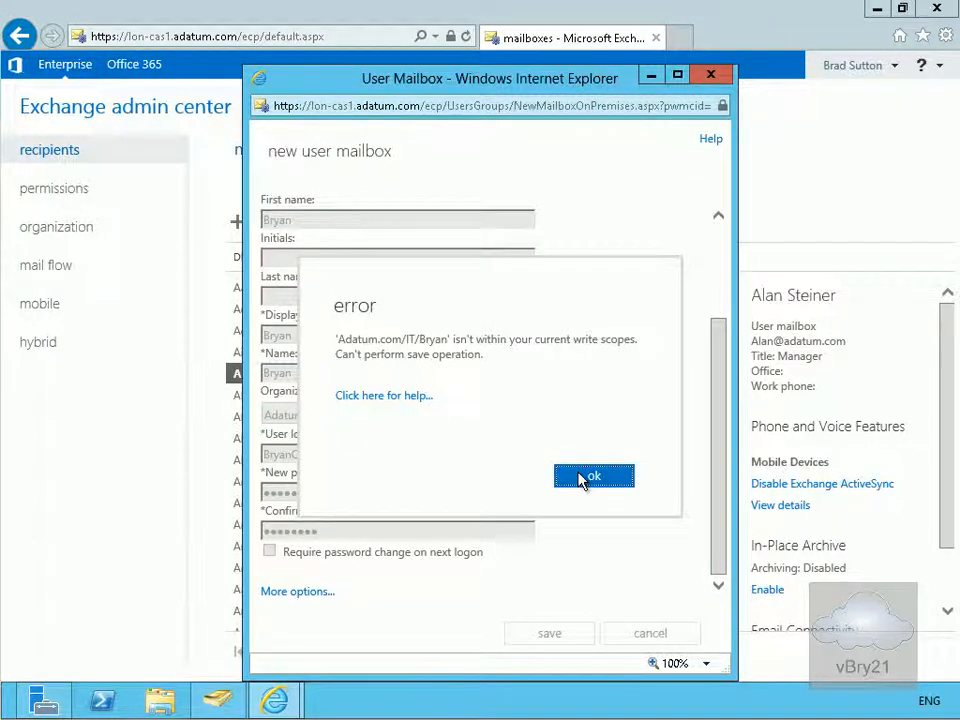
left_click(582, 478)
left_click(648, 636)
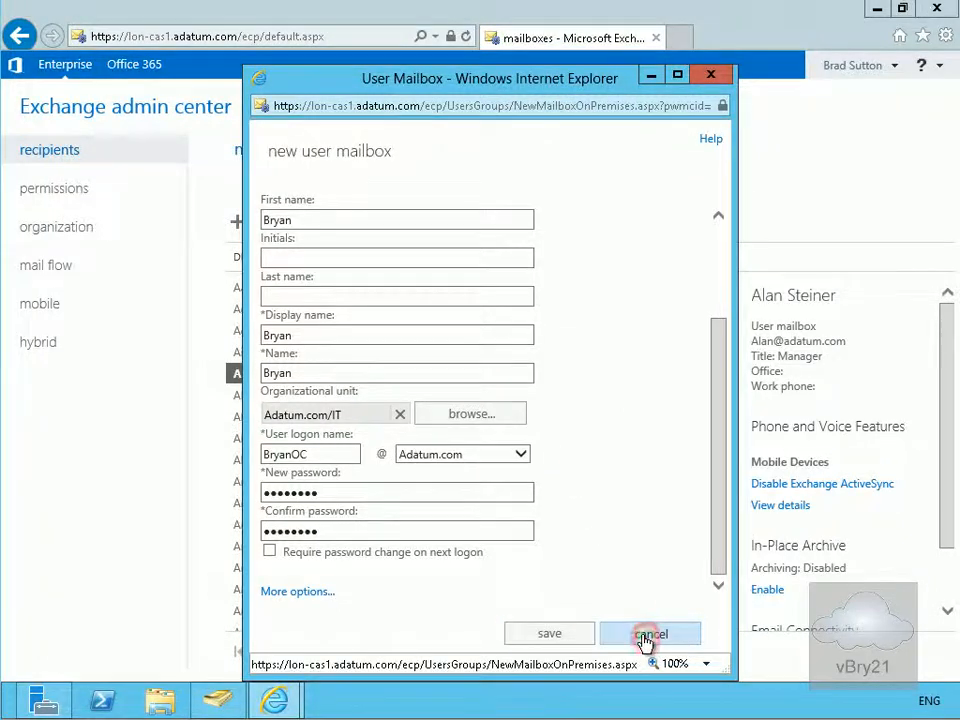
left_click(240, 222)
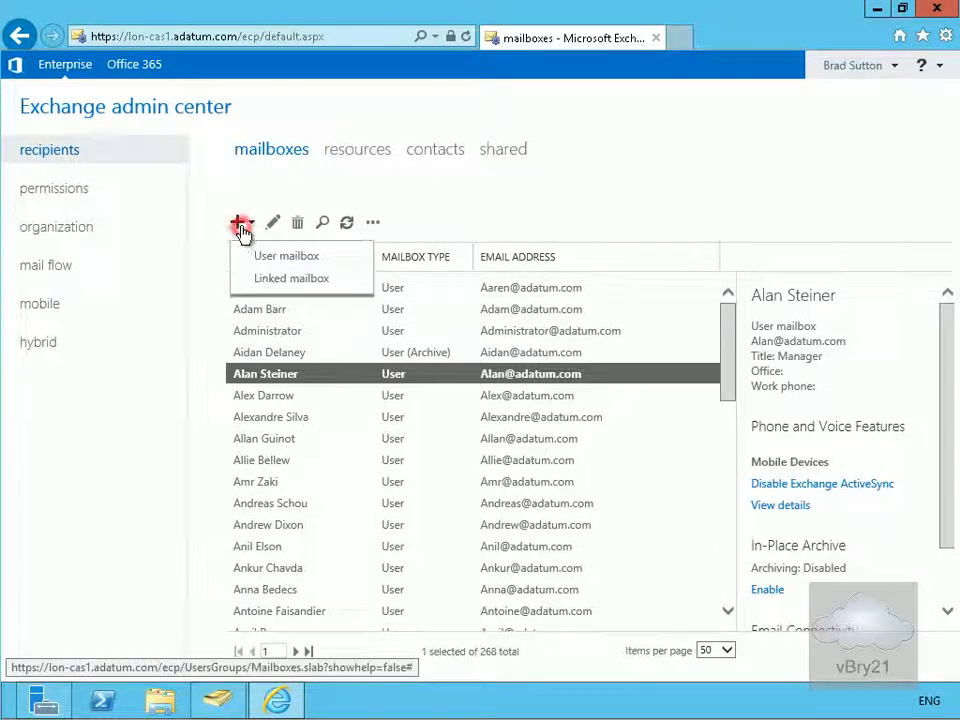
- Begin a new user mailbox with alias and first name Meagan in the Marketing OU
left_click(272, 262)
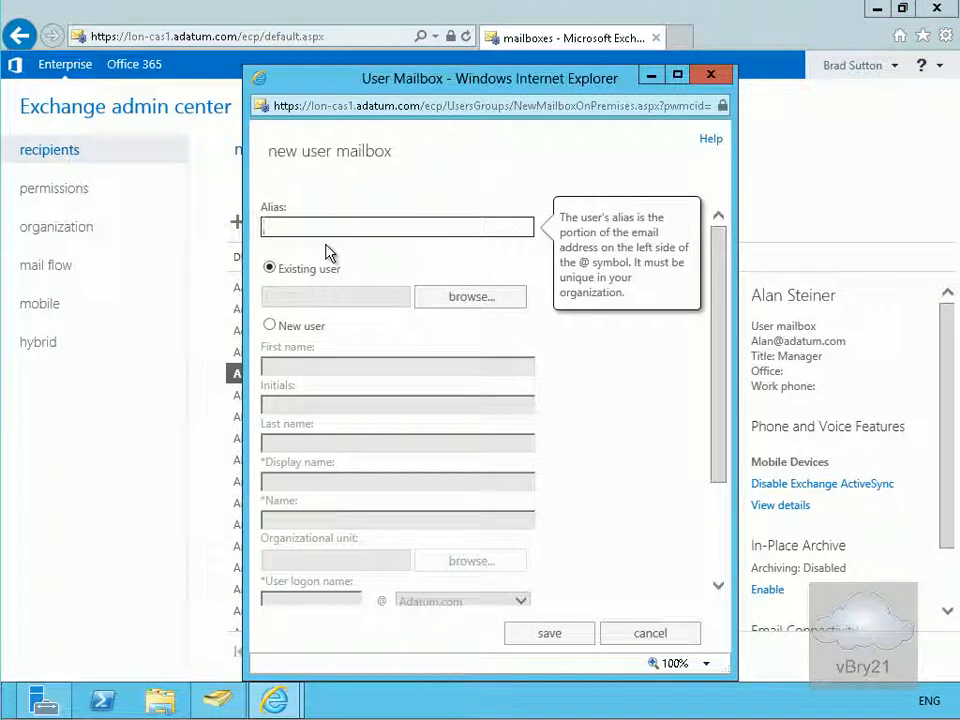
type("Meagan")
left_click(270, 325)
left_click(313, 371)
type("Meagan")
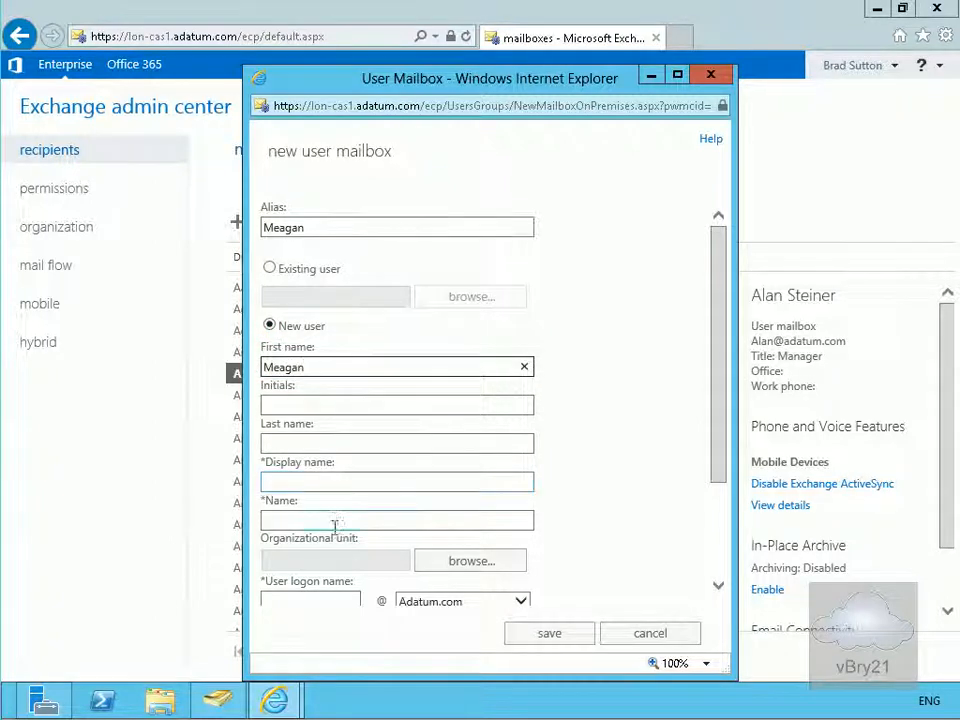
left_click(442, 567)
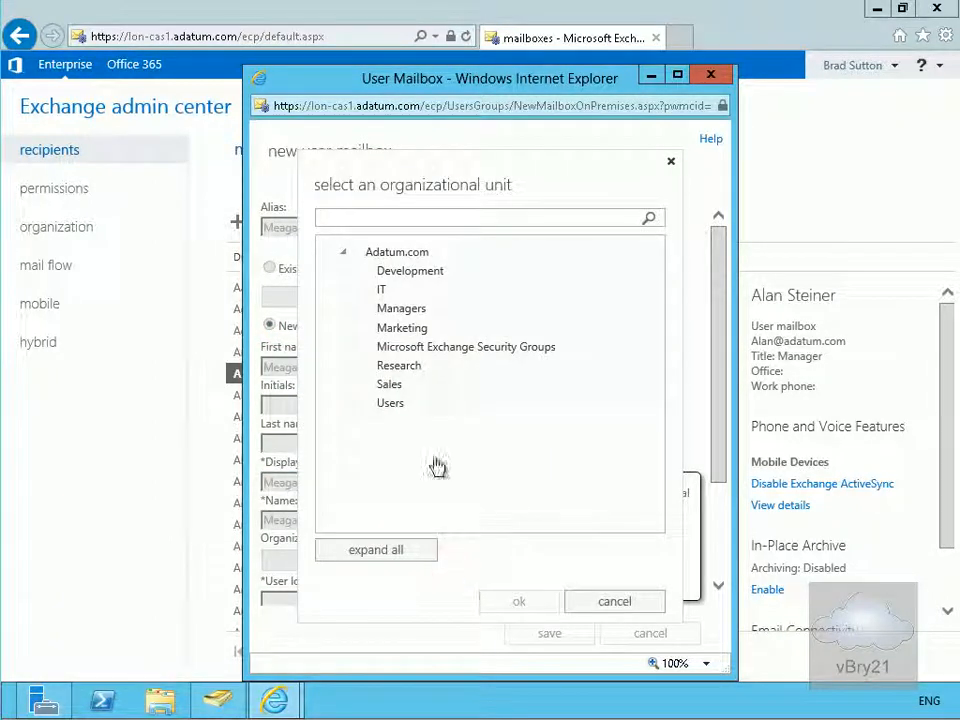
left_click(390, 328)
left_click(512, 600)
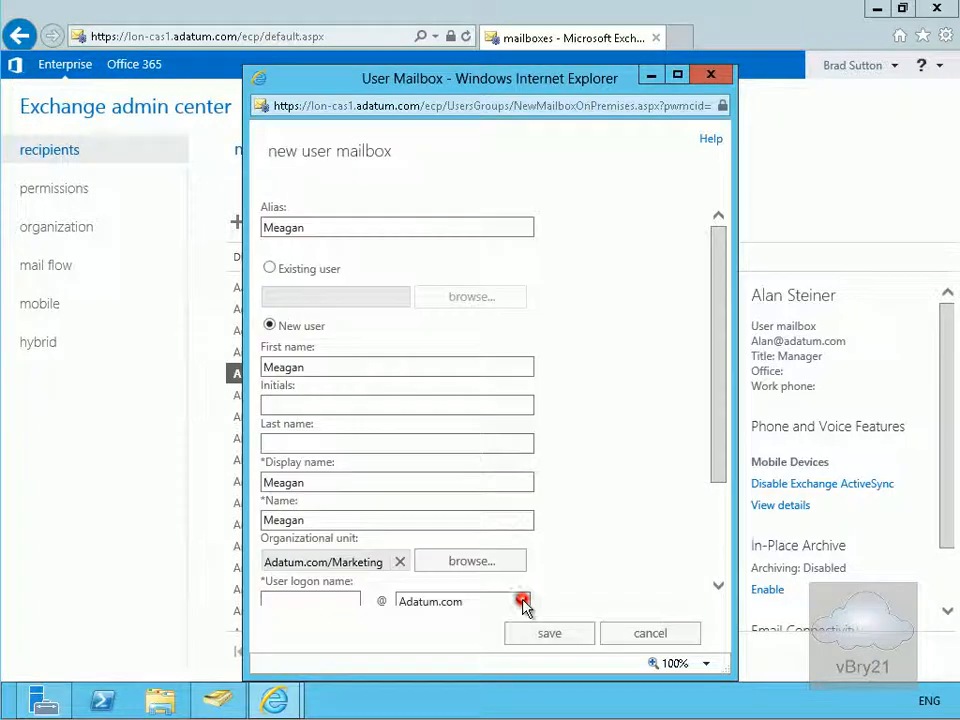
- Enter the logon name and account password, then save the Marketing mailbox
left_click_drag(716, 450, 711, 559)
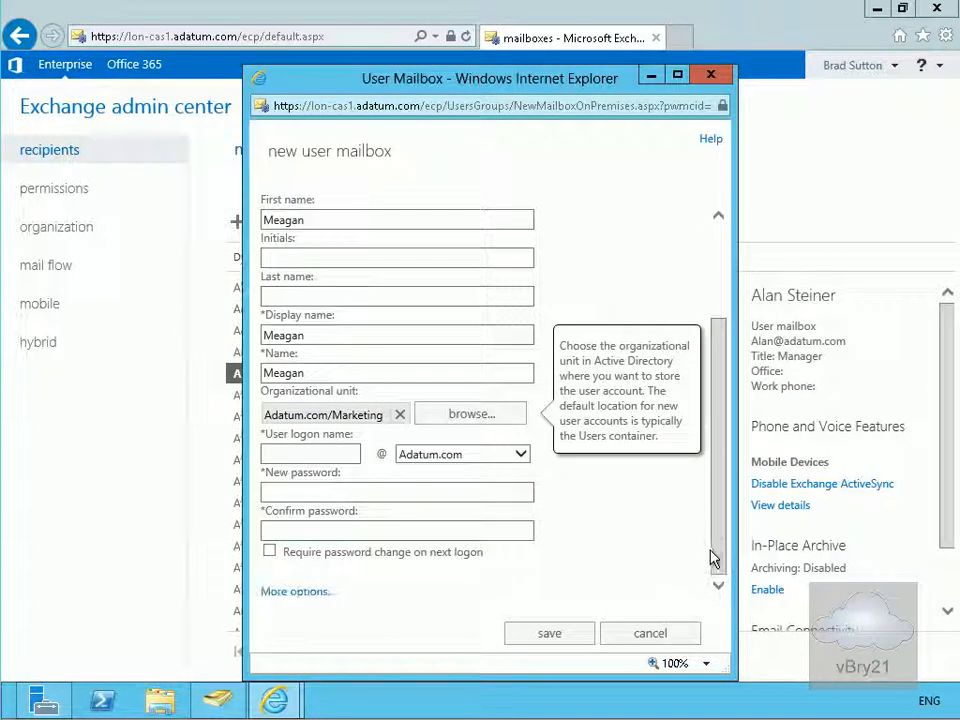
left_click(311, 452)
type("MeaganOc")
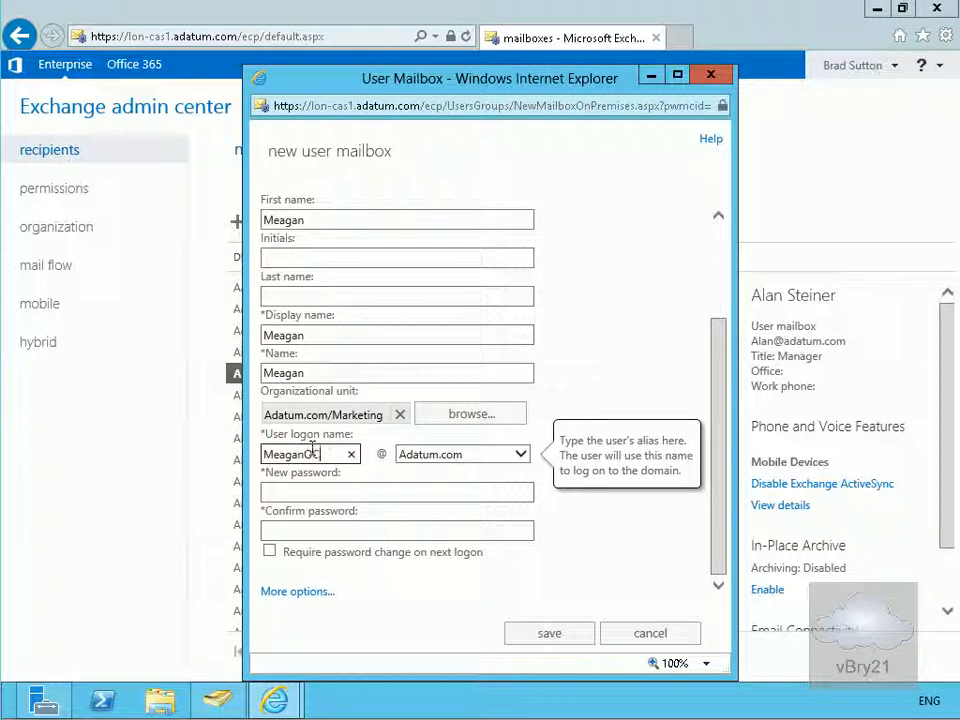
key("Tab")
key("Tab")
type("Pa$$w0rd")
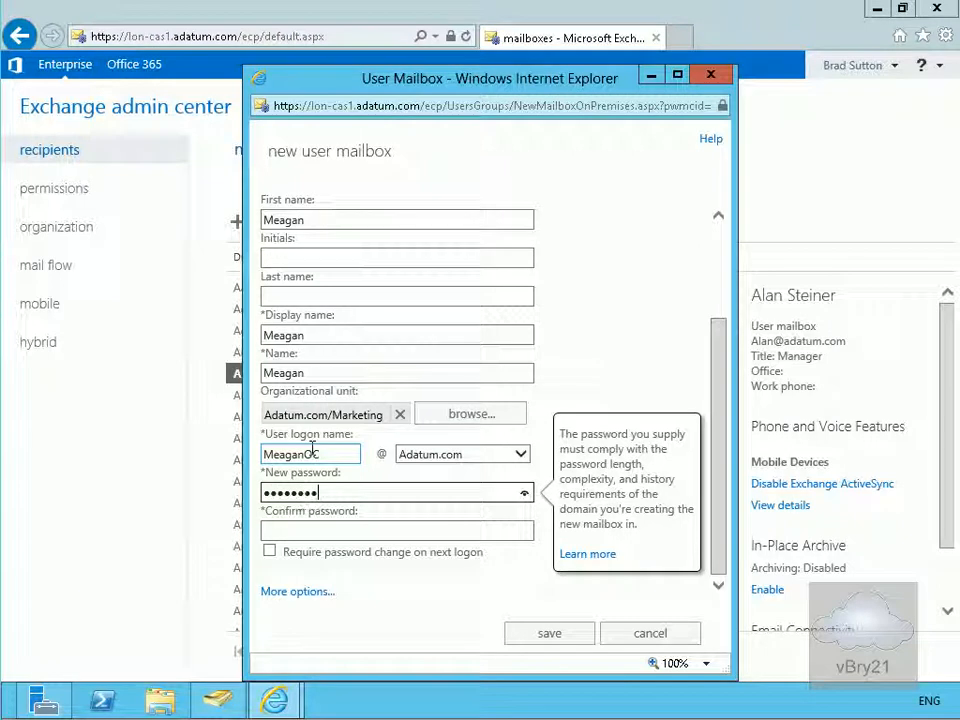
key("Tab")
type("P")
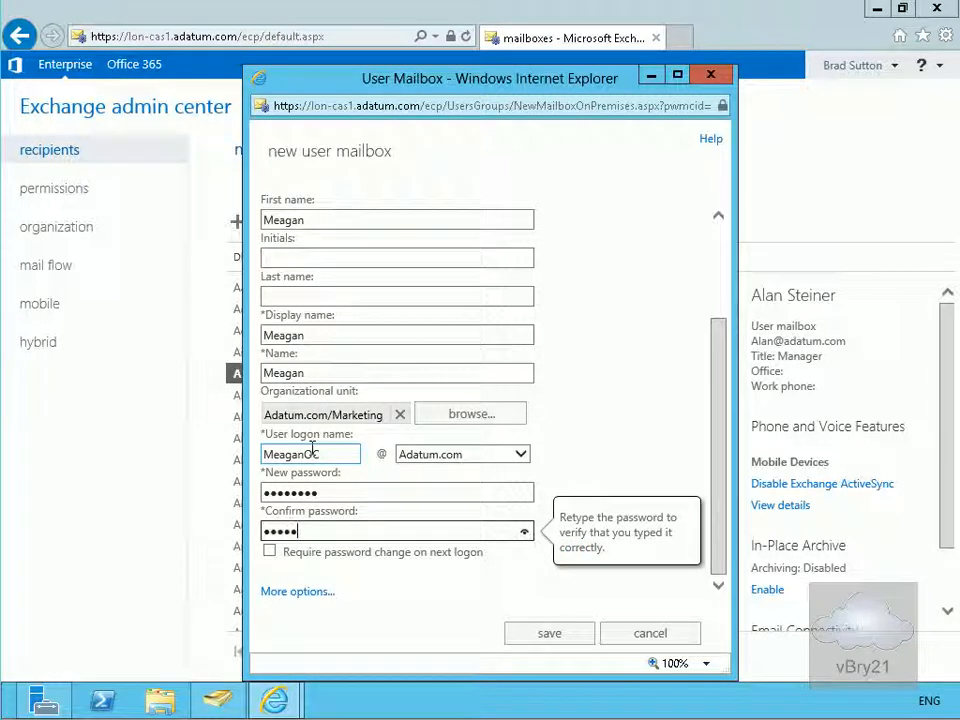
left_click(543, 636)
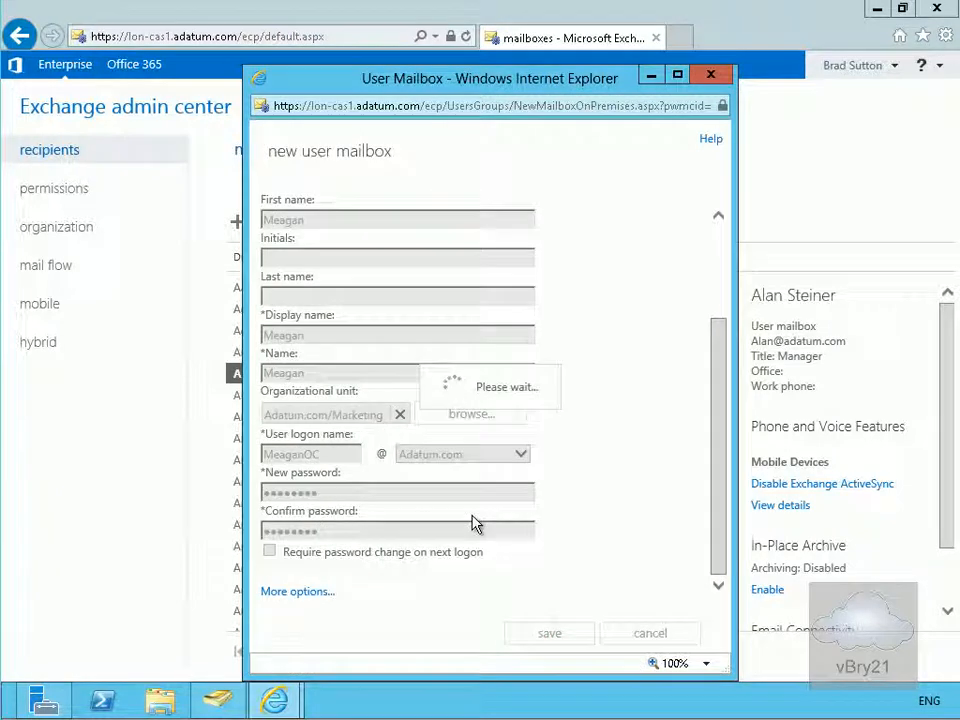